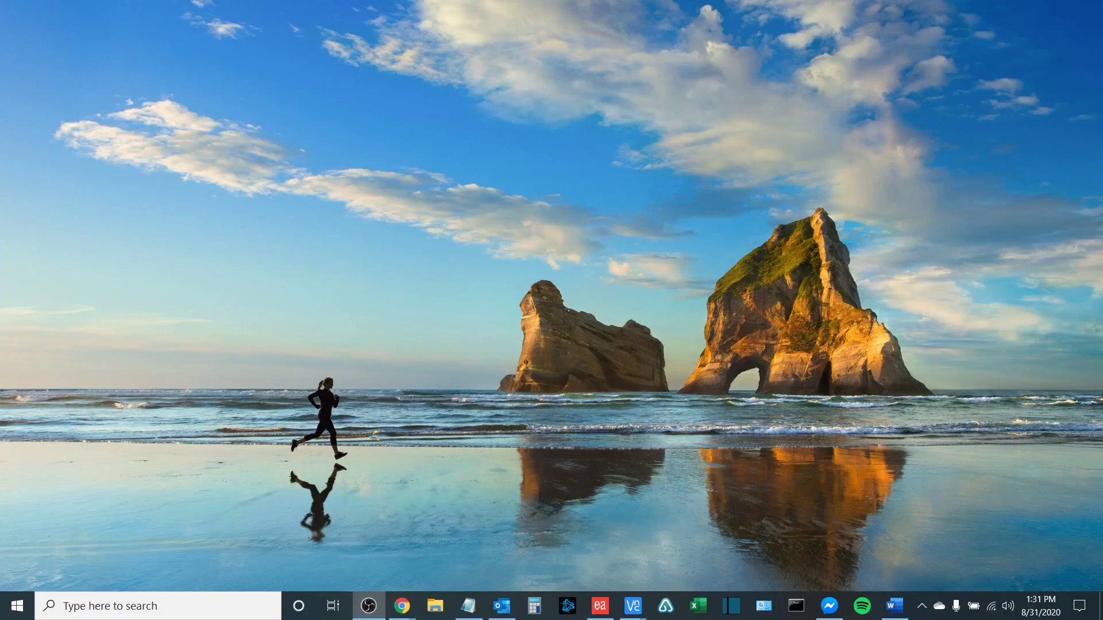
Restore Word, go to the Print page, and open the Kyocera TASKalfa 5052ci KX printer properties
click(894, 608)
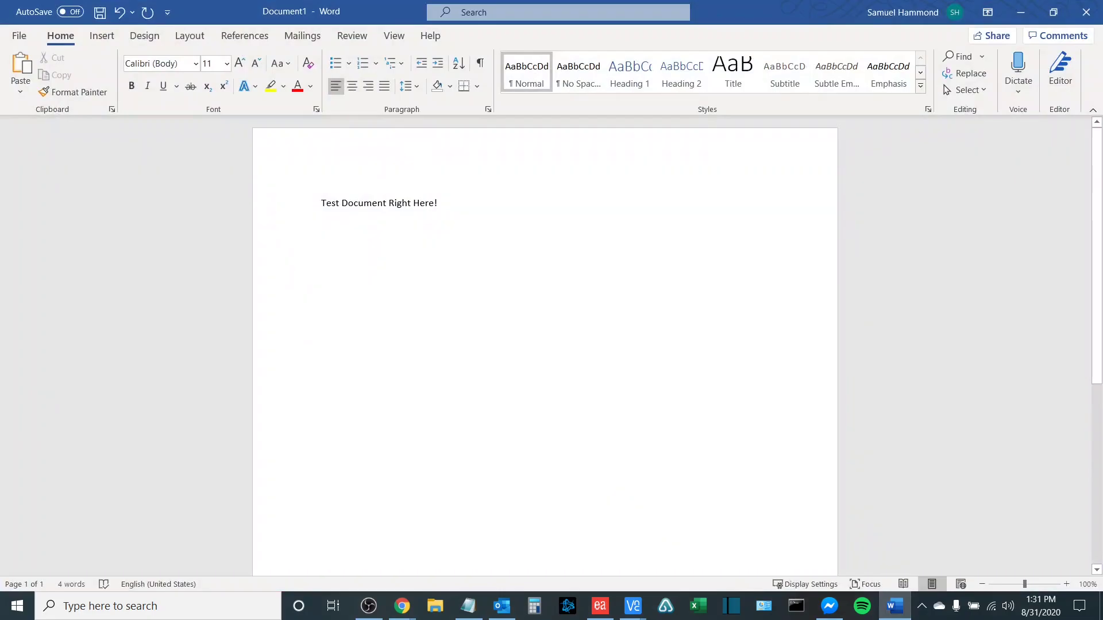
key(ctrl+p)
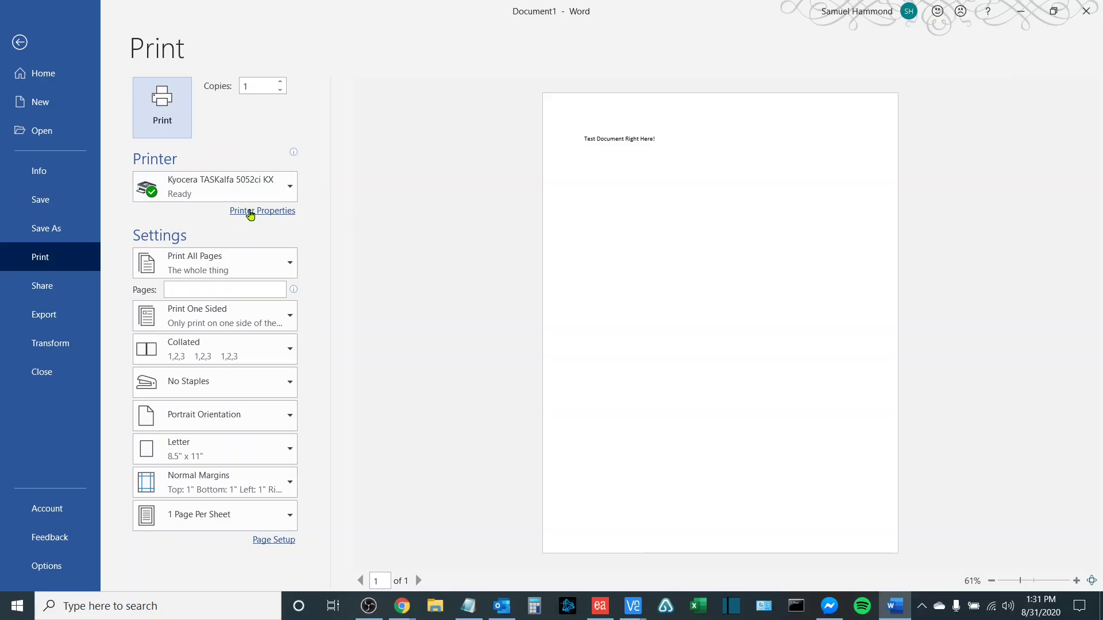
click(250, 213)
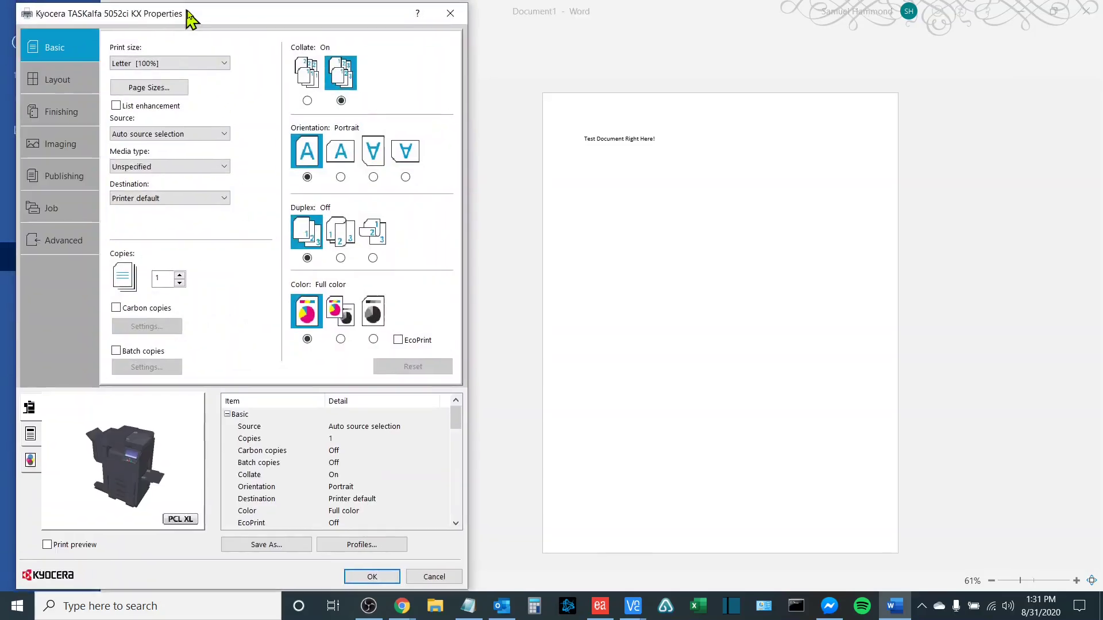
Center the properties dialog and set duplex printing to flip on the short edge
drag(192, 12, 503, 22)
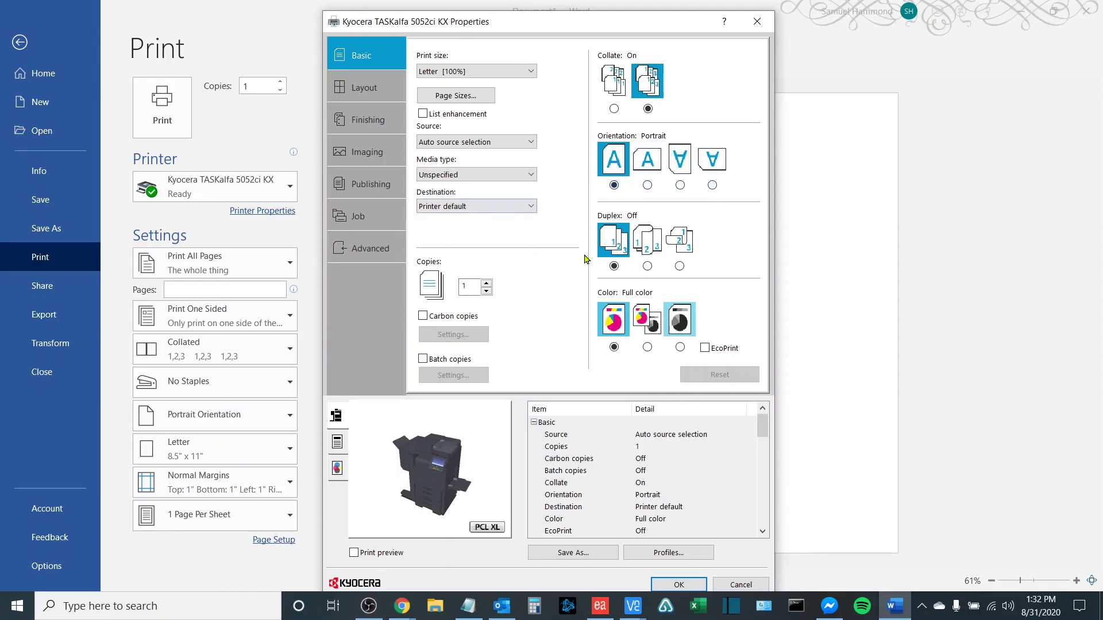
click(648, 244)
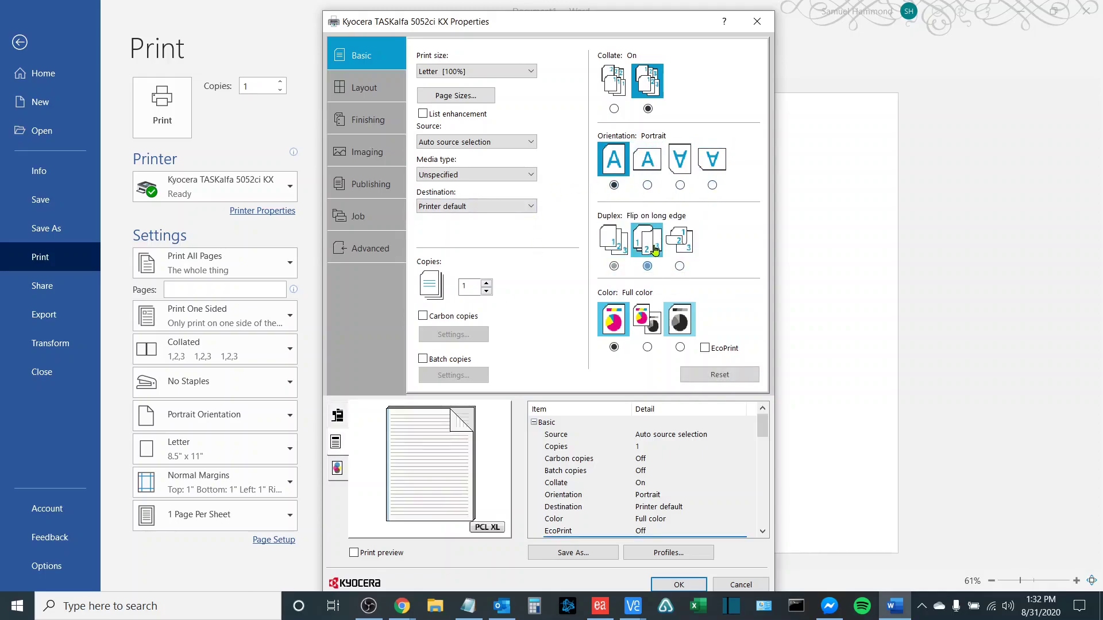
click(687, 247)
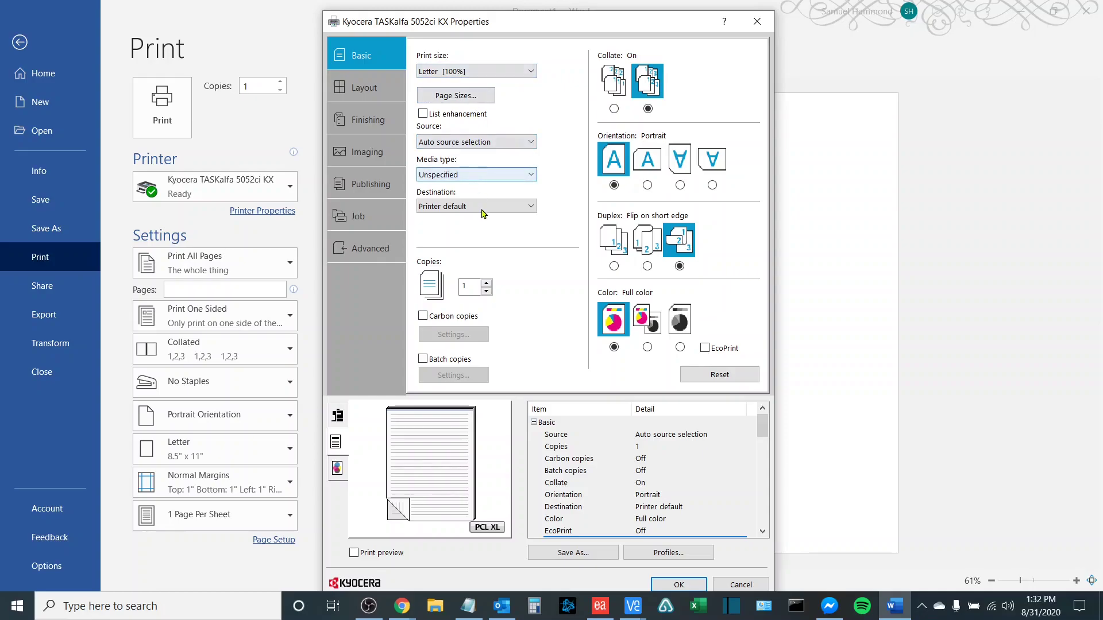
click(471, 73)
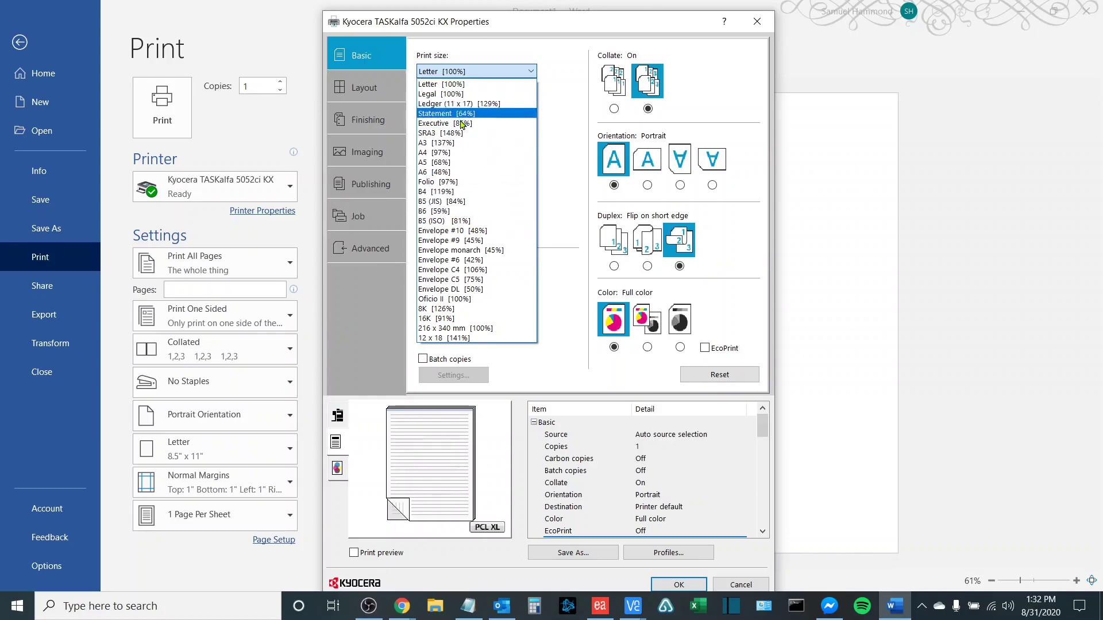
Keep Letter [100%] print size, use the Multipurpose tray, and set media type to Letterhead
click(474, 84)
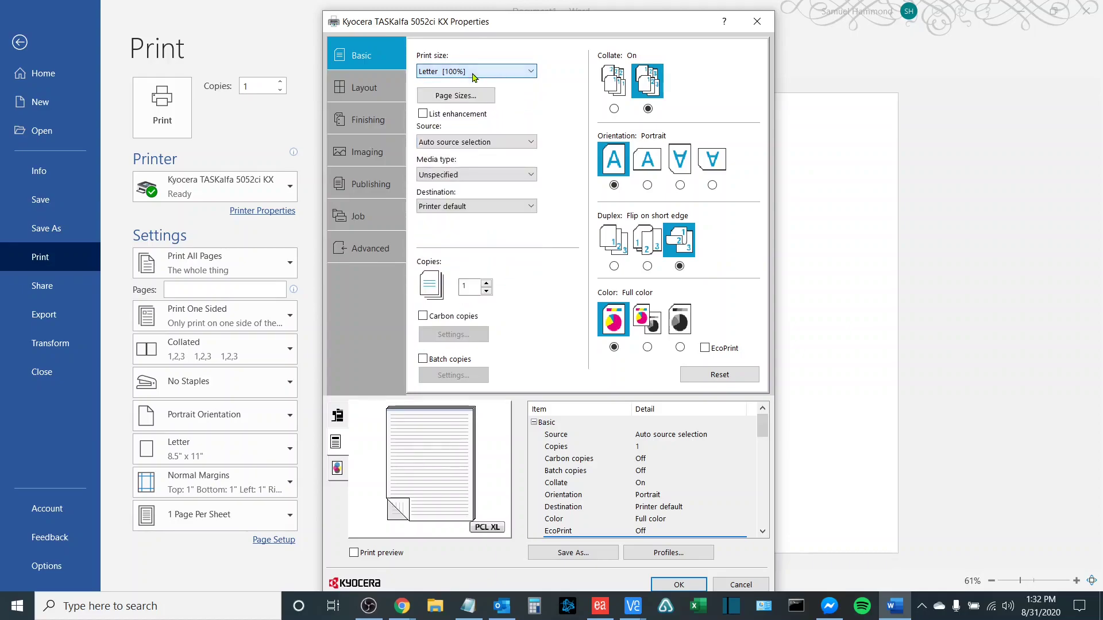
click(462, 142)
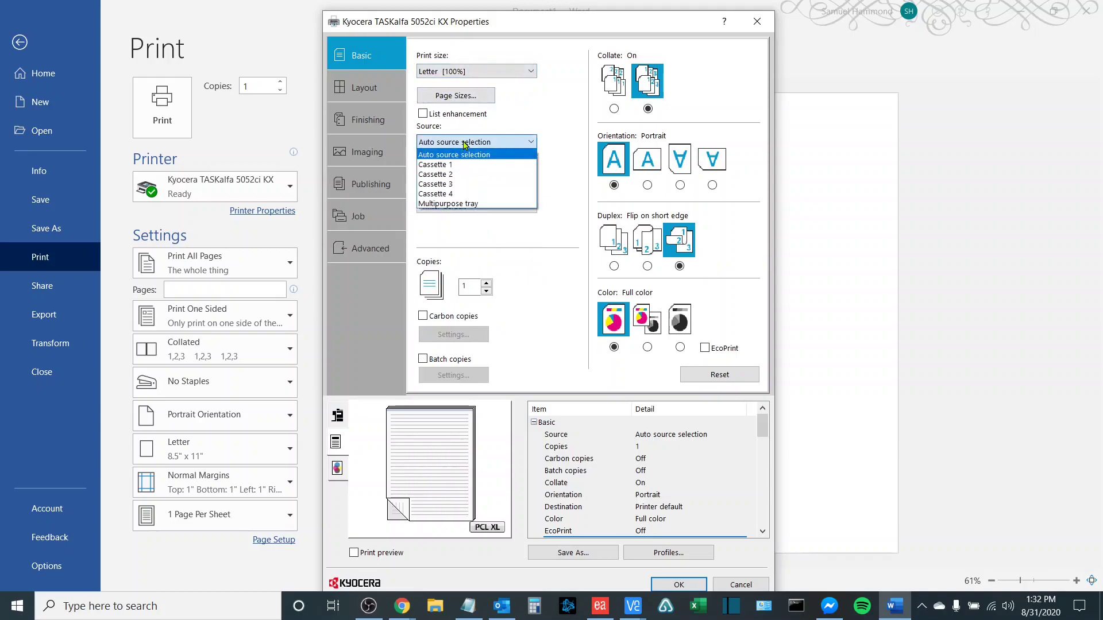
click(482, 205)
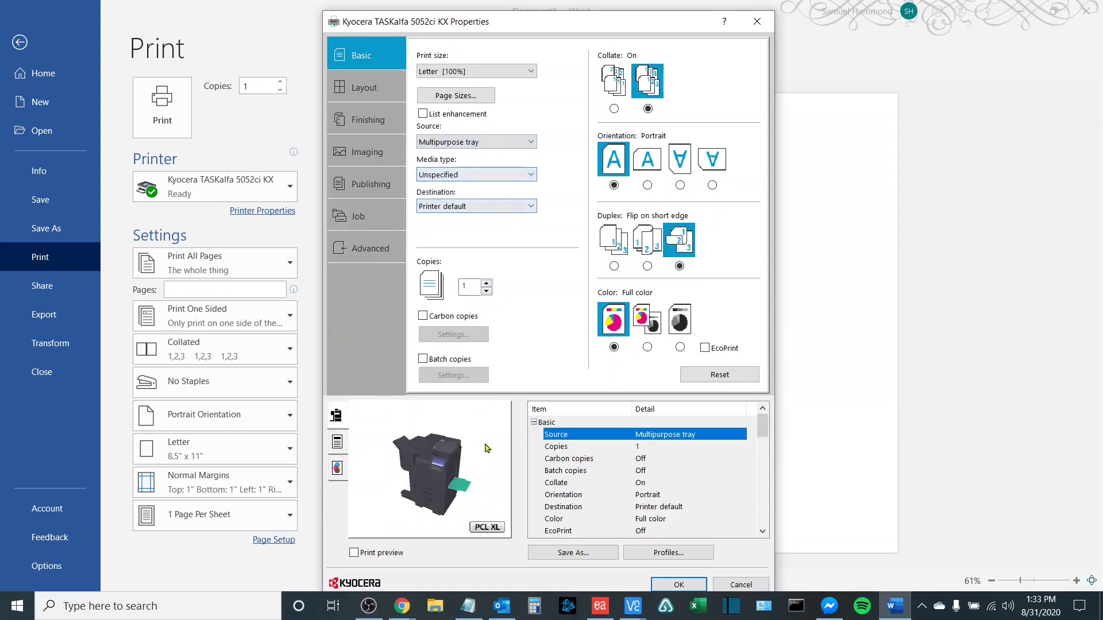
click(451, 176)
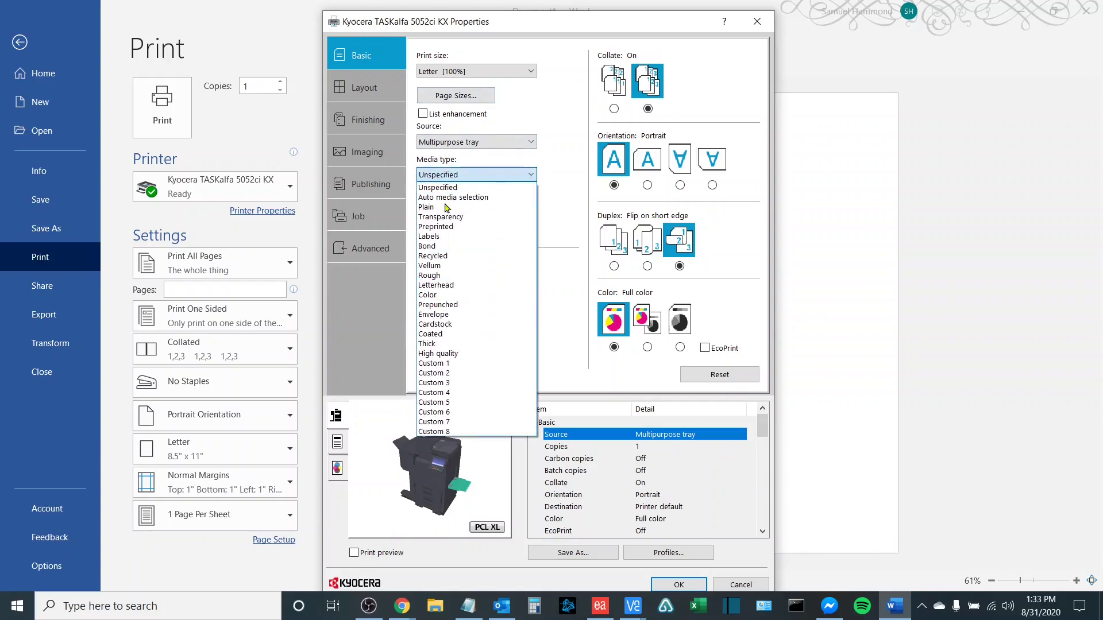
click(463, 287)
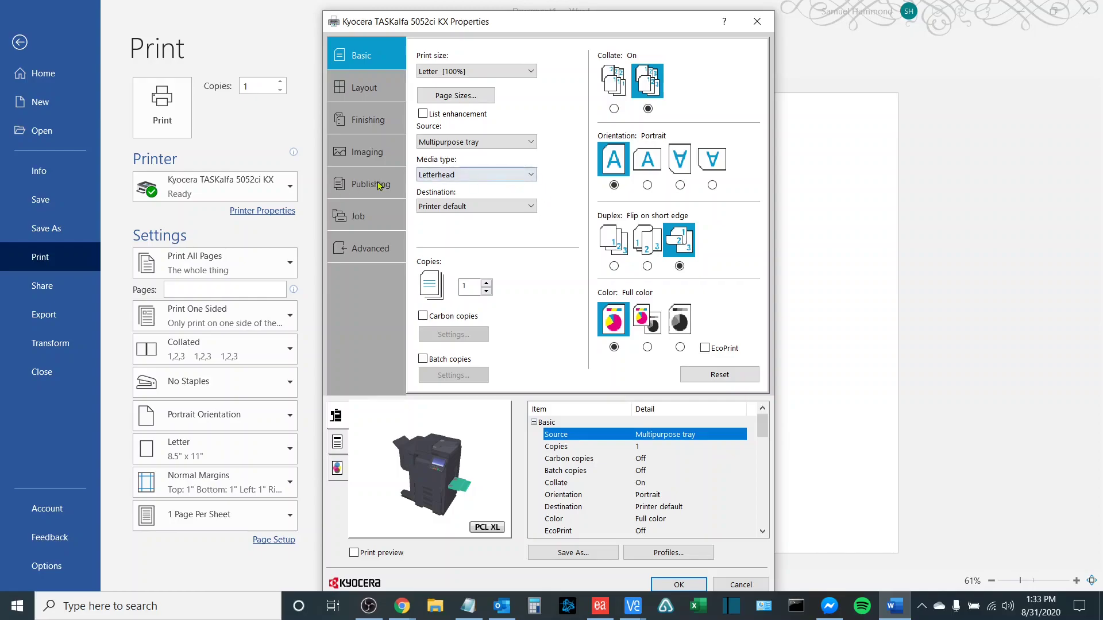
click(436, 206)
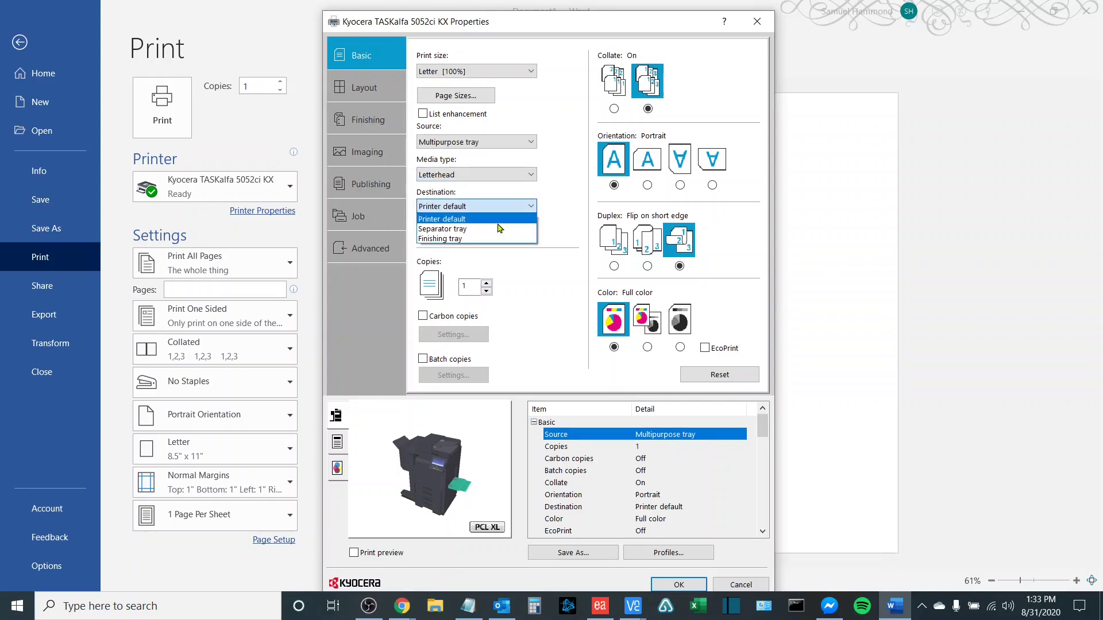
Keep the Printer default destination and enable booklet printing with left edge binding on Layout
click(448, 219)
click(357, 89)
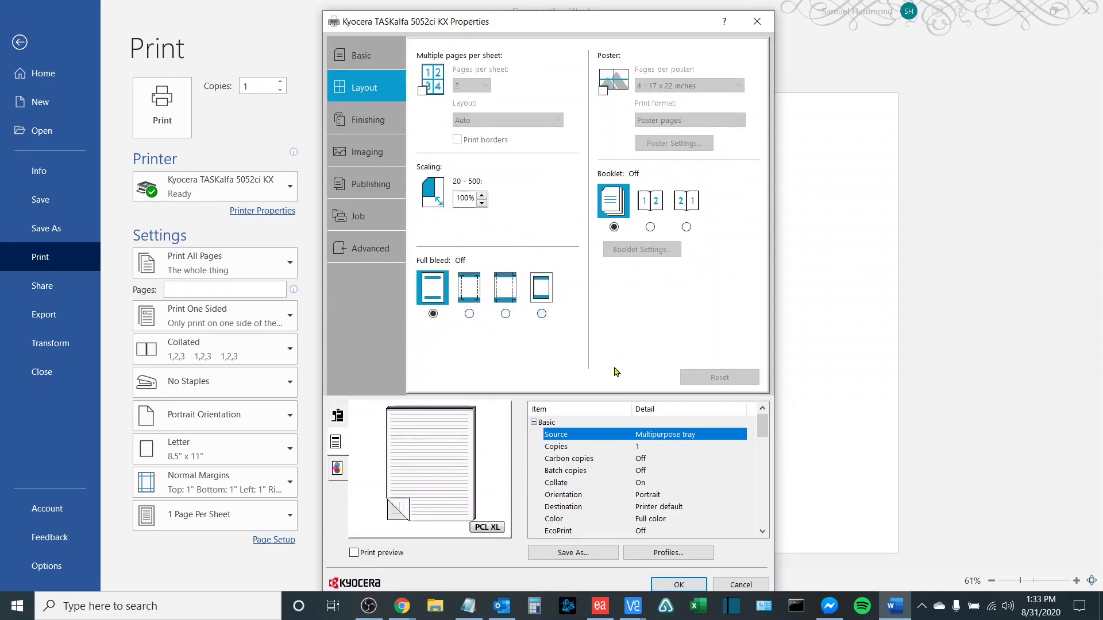
click(650, 205)
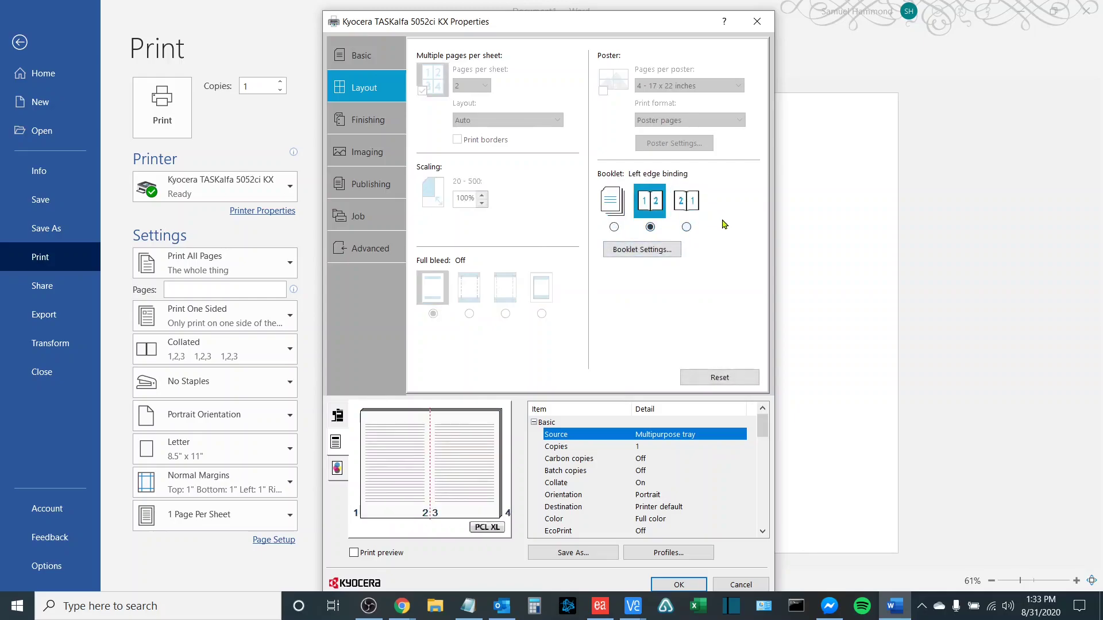
click(686, 201)
click(650, 201)
In Booklet Settings, build the booklet from driver settings and confirm
click(642, 251)
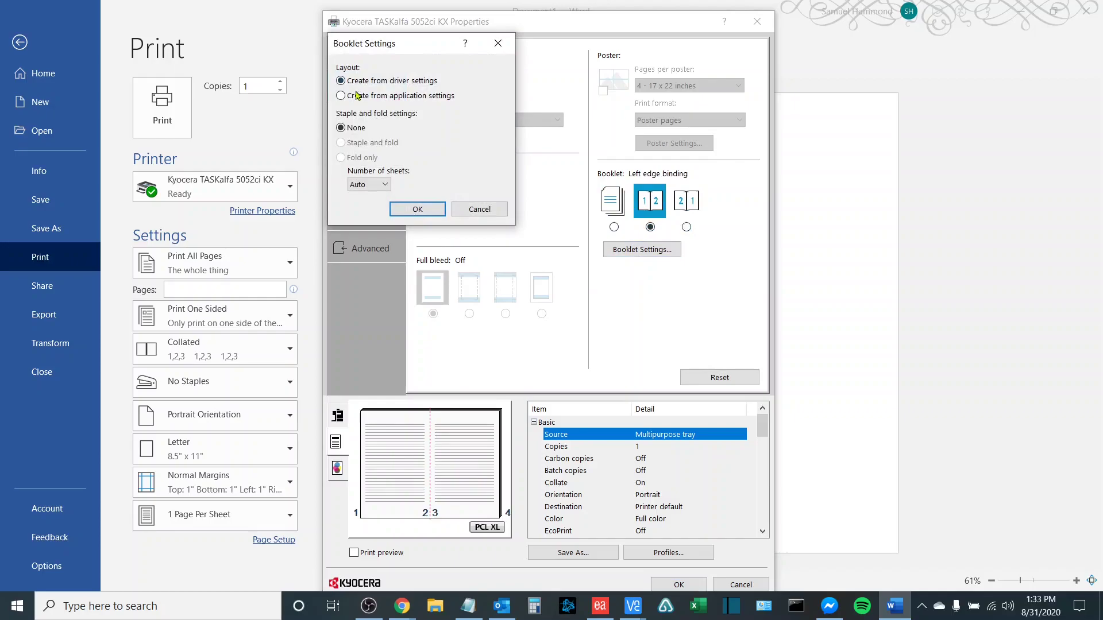
click(385, 81)
click(398, 97)
click(411, 84)
click(411, 210)
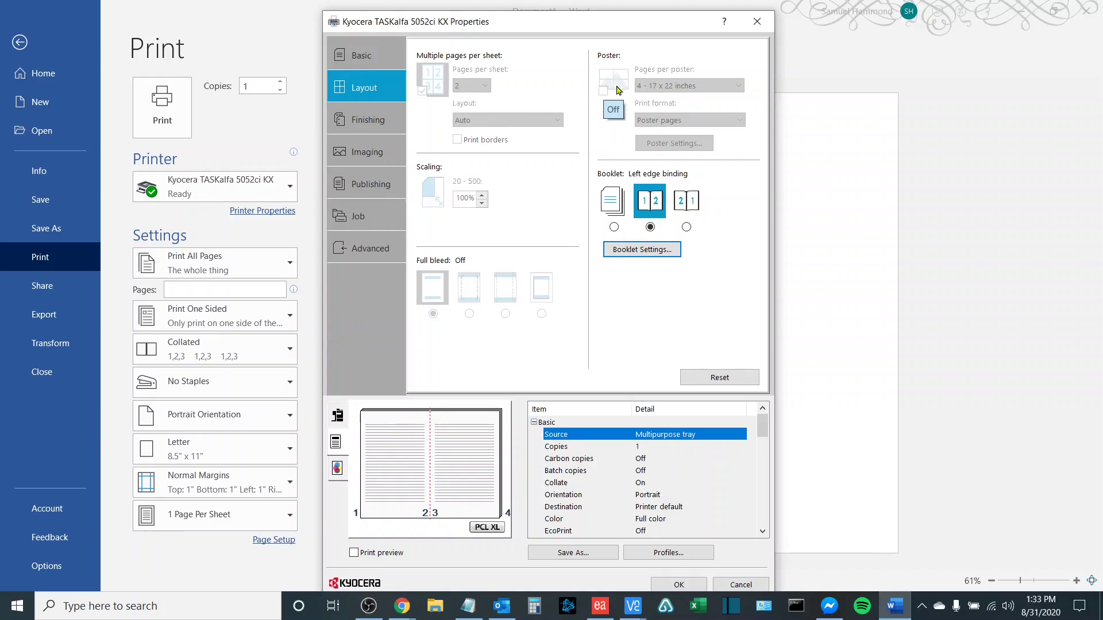
Turn booklet printing off and set full bleed to Border
click(612, 201)
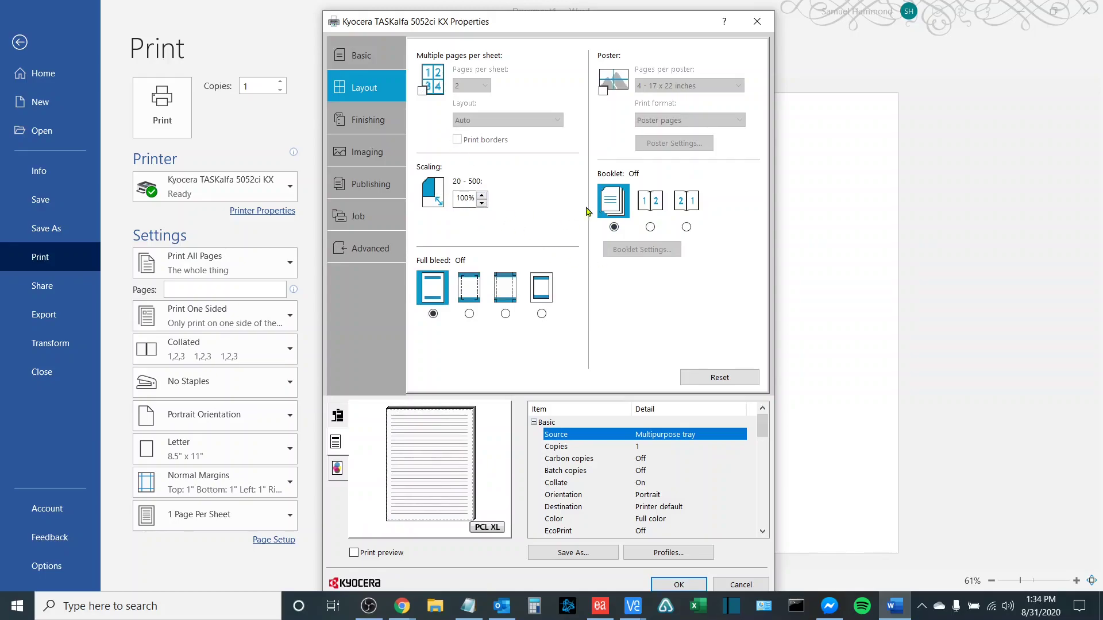
click(470, 294)
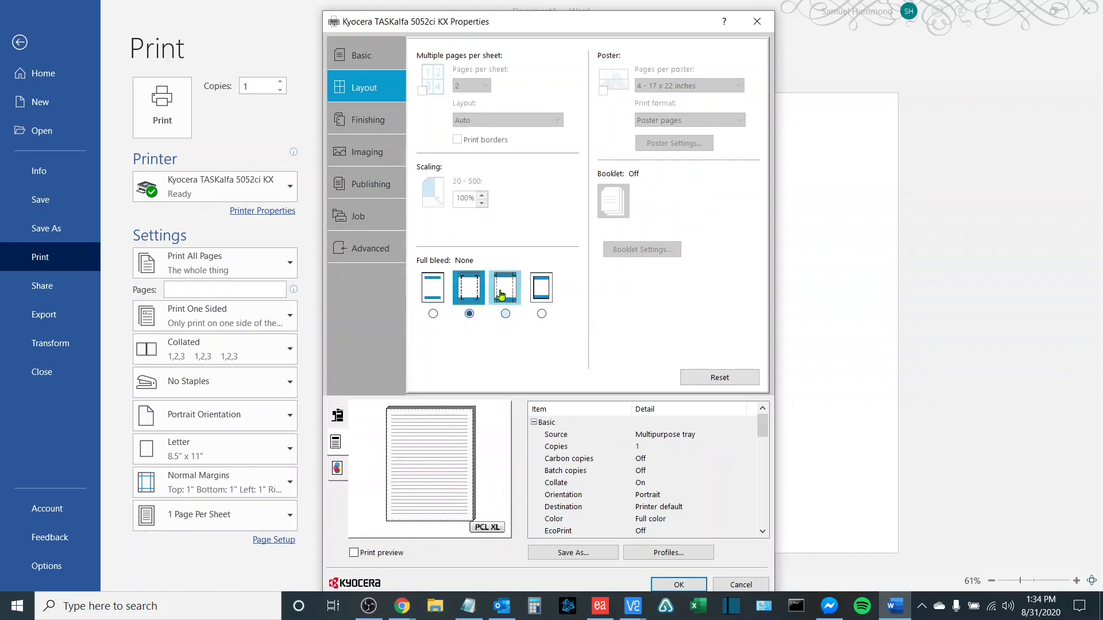
click(541, 287)
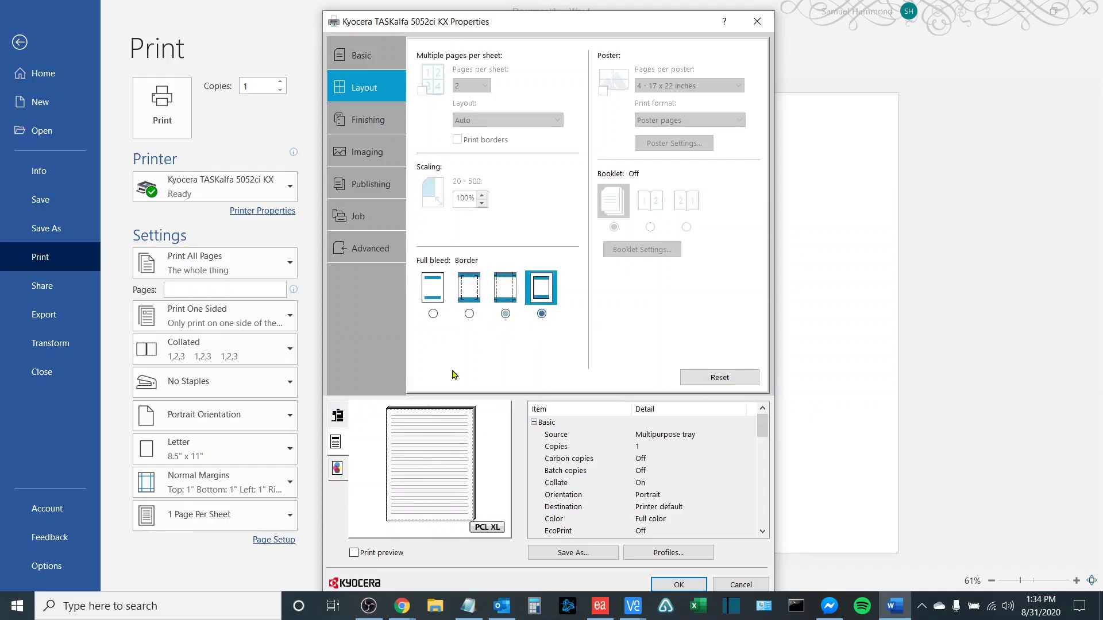
click(402, 132)
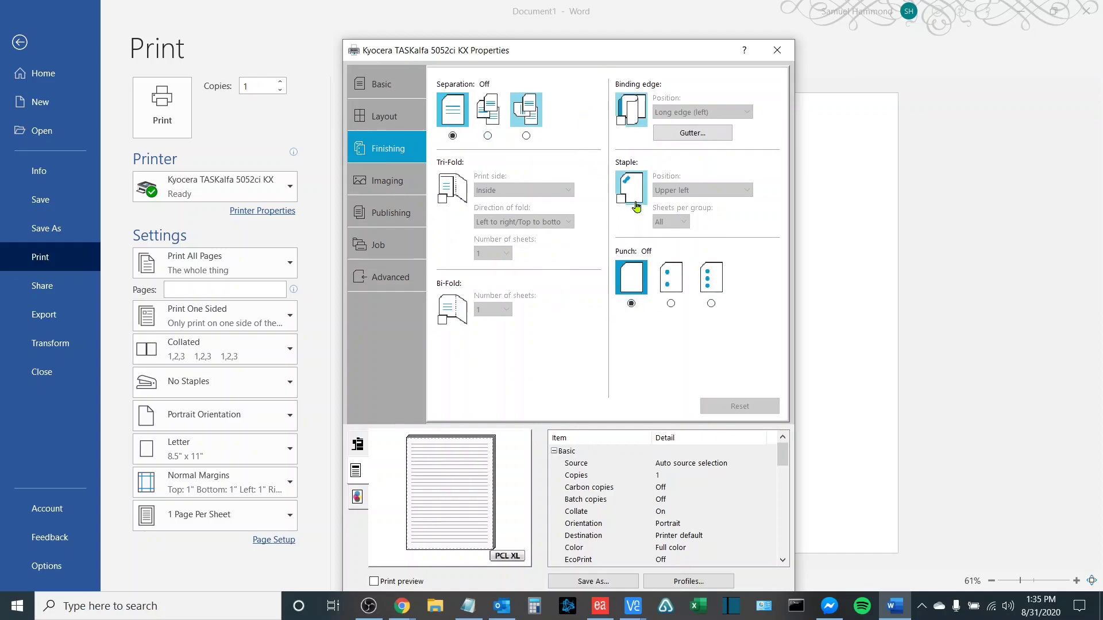
Enable Upper left stapling with All sheets per group, trying 2-hole punch before turning punching off
click(636, 205)
click(712, 190)
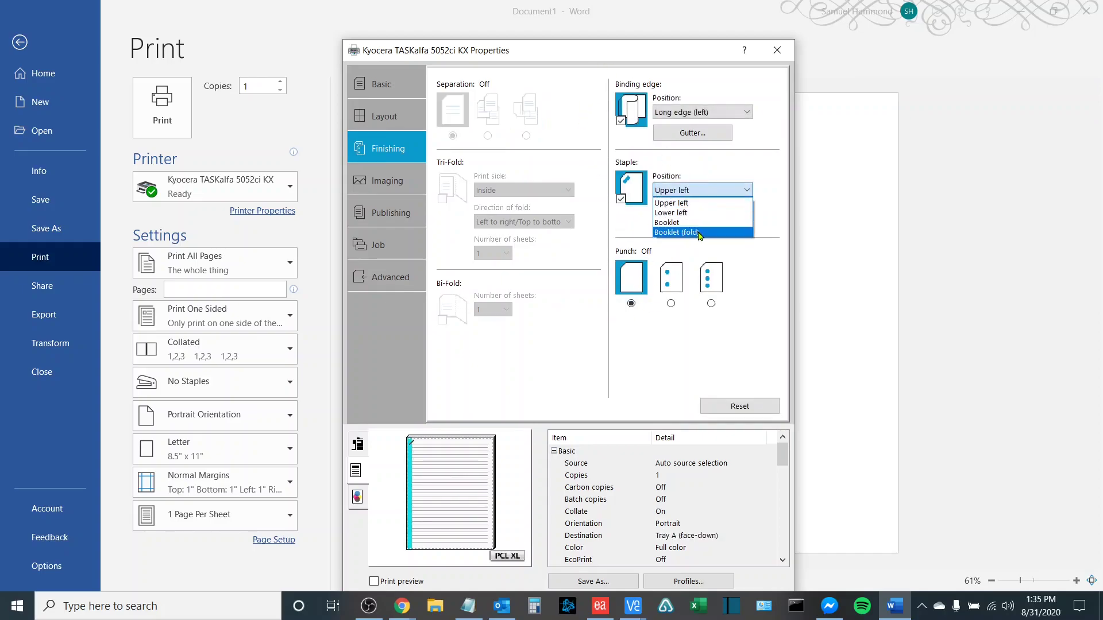
click(660, 202)
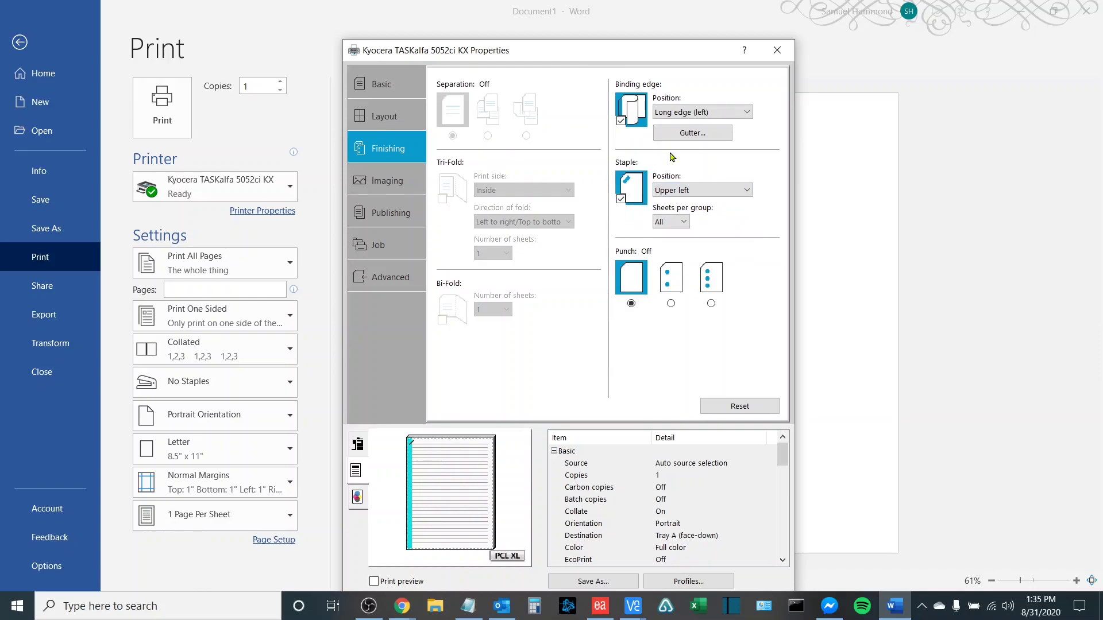
click(671, 222)
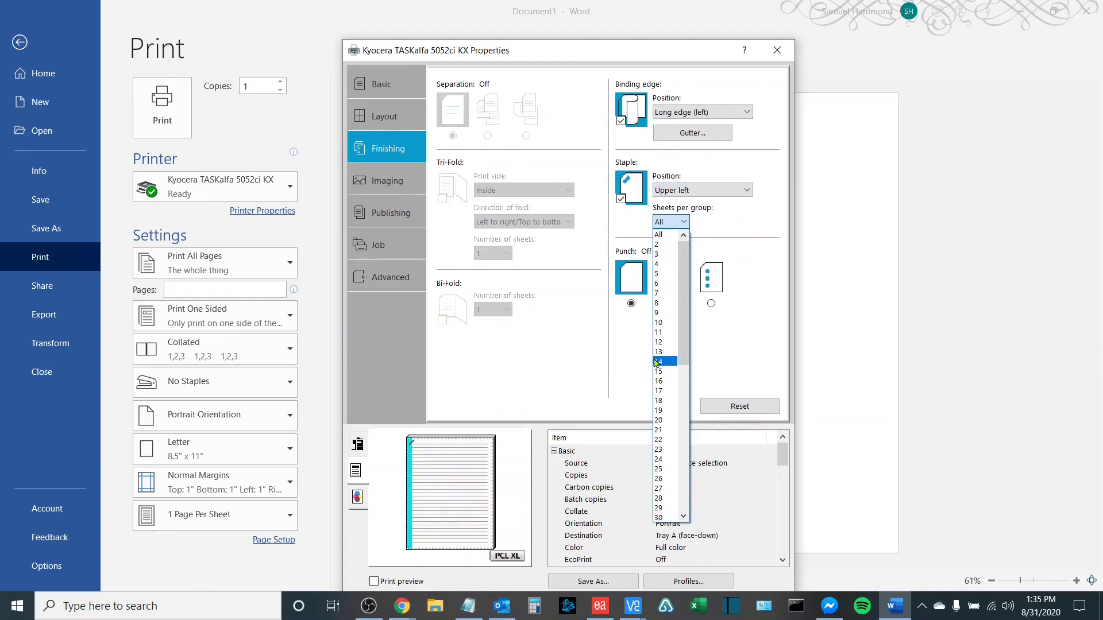
click(707, 231)
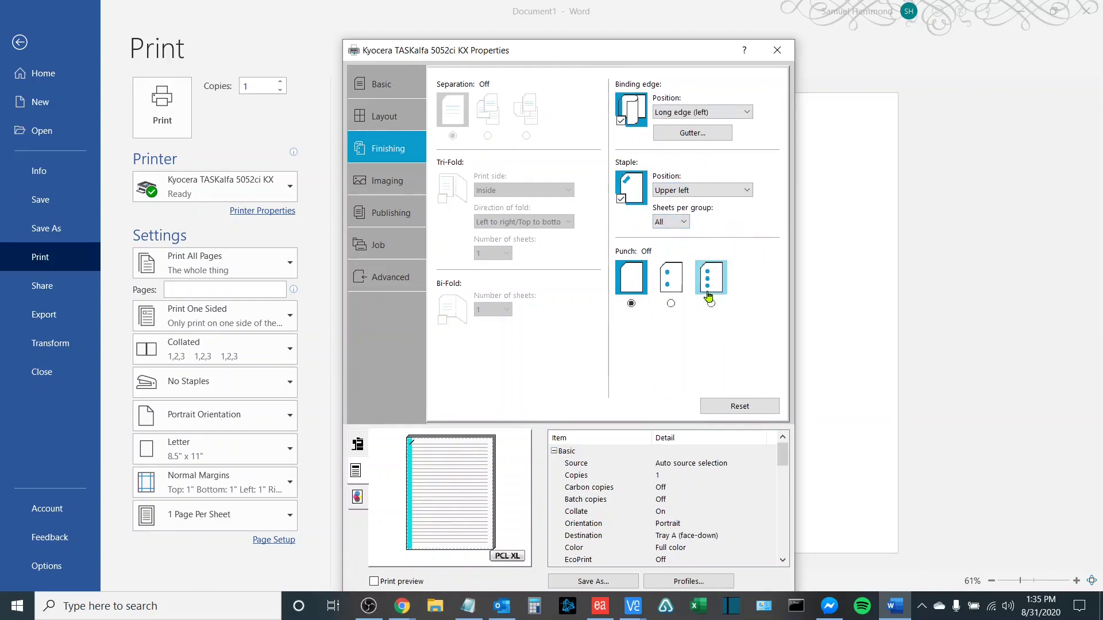
click(680, 289)
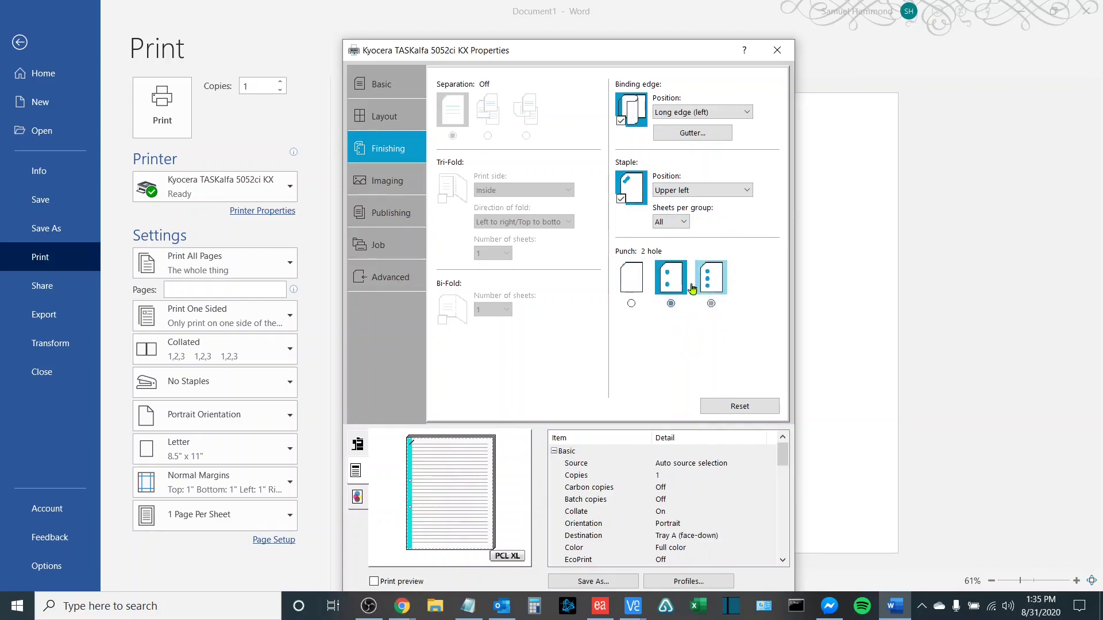
click(632, 284)
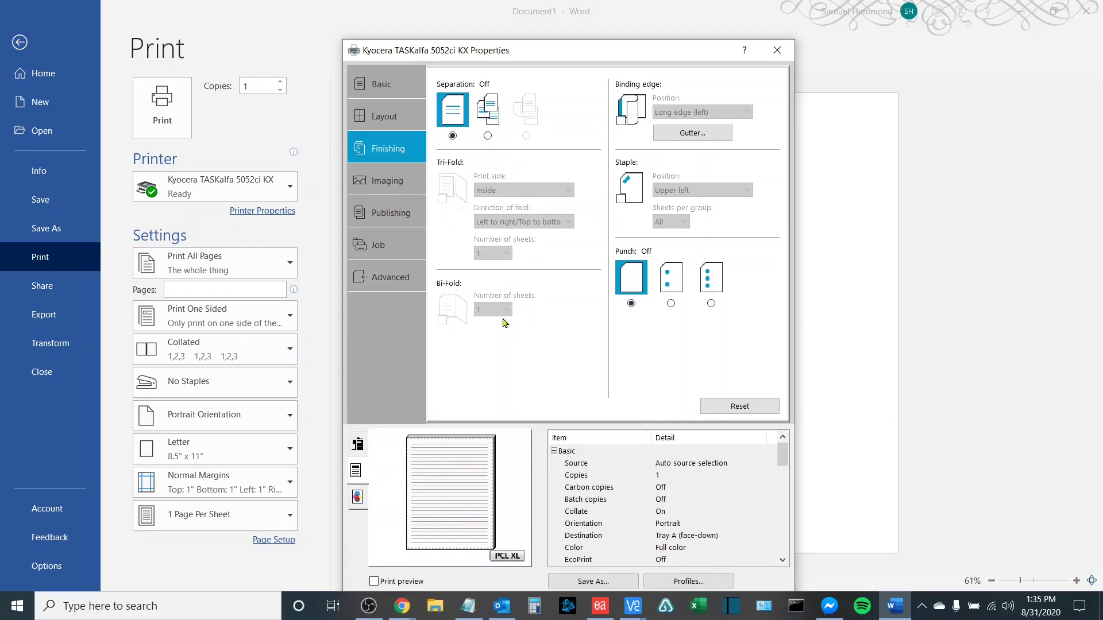
Reset finishing options to defaults and turn on tri-fold to the folding tray
click(712, 406)
click(598, 359)
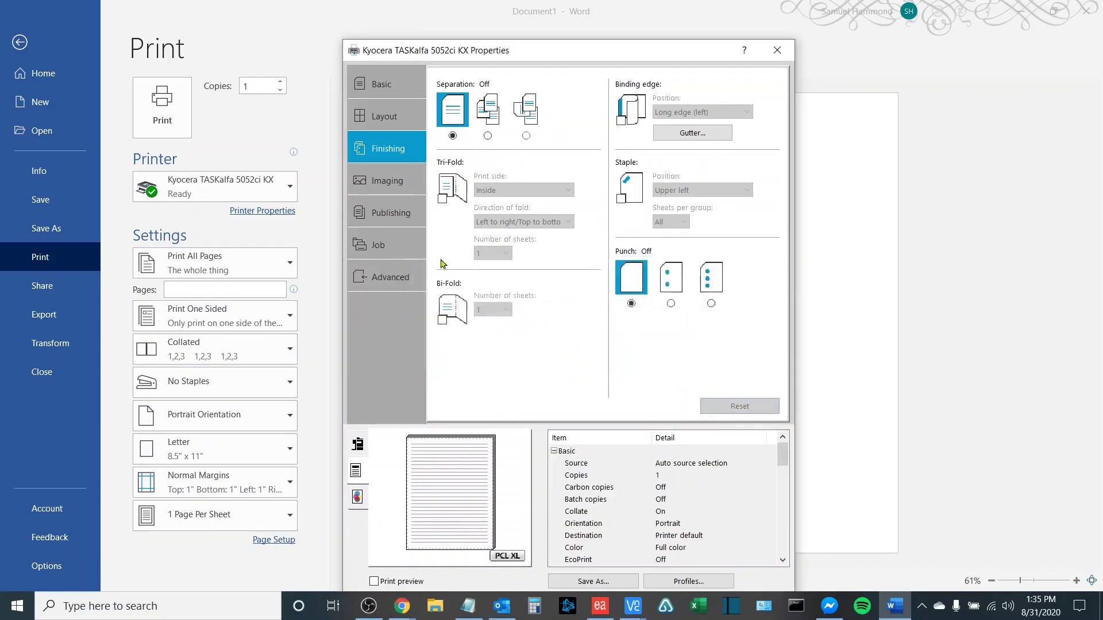
click(442, 200)
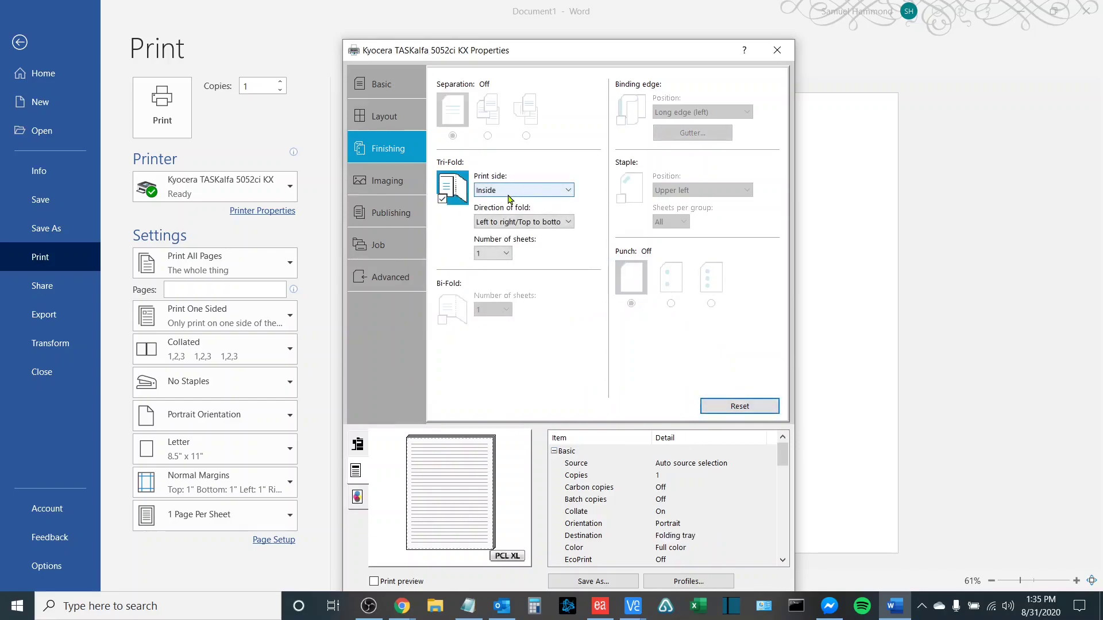
click(363, 180)
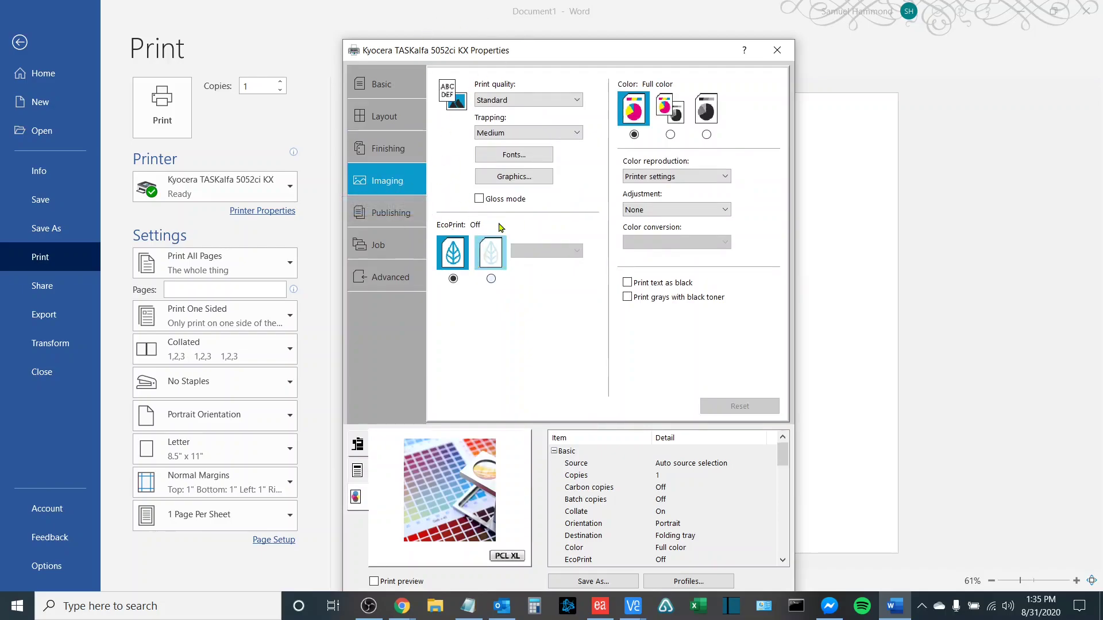
click(495, 101)
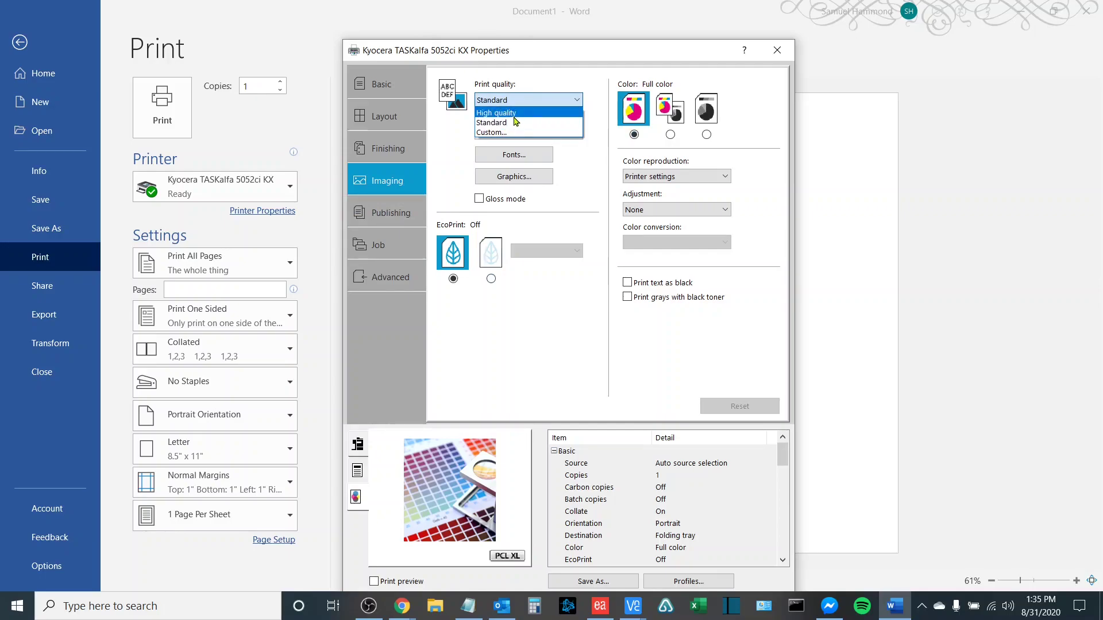
click(522, 123)
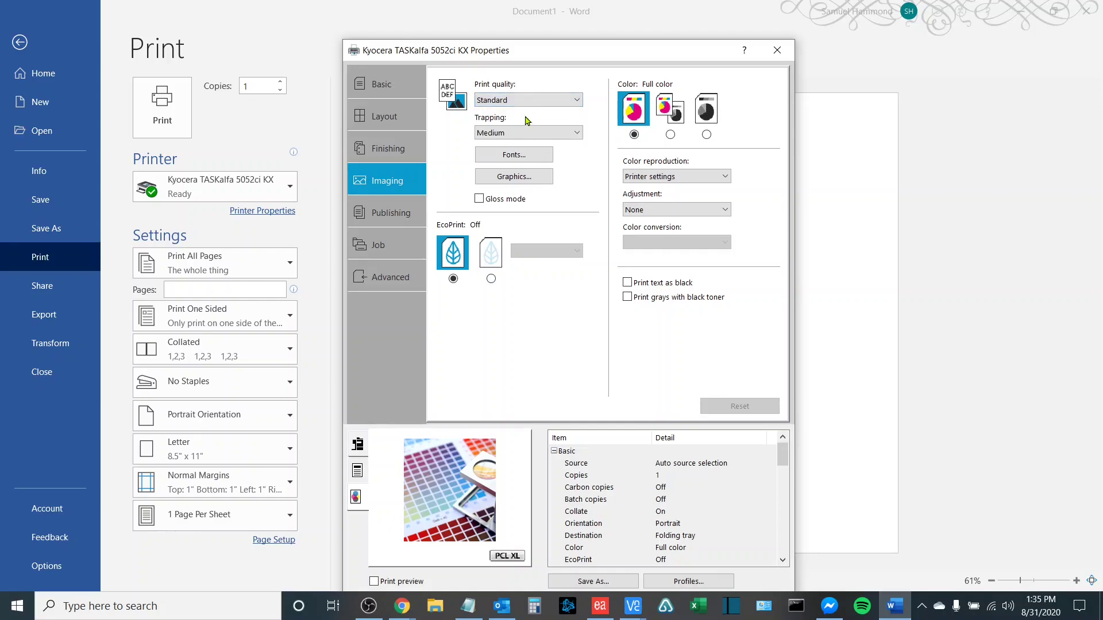
click(577, 133)
click(579, 136)
click(670, 176)
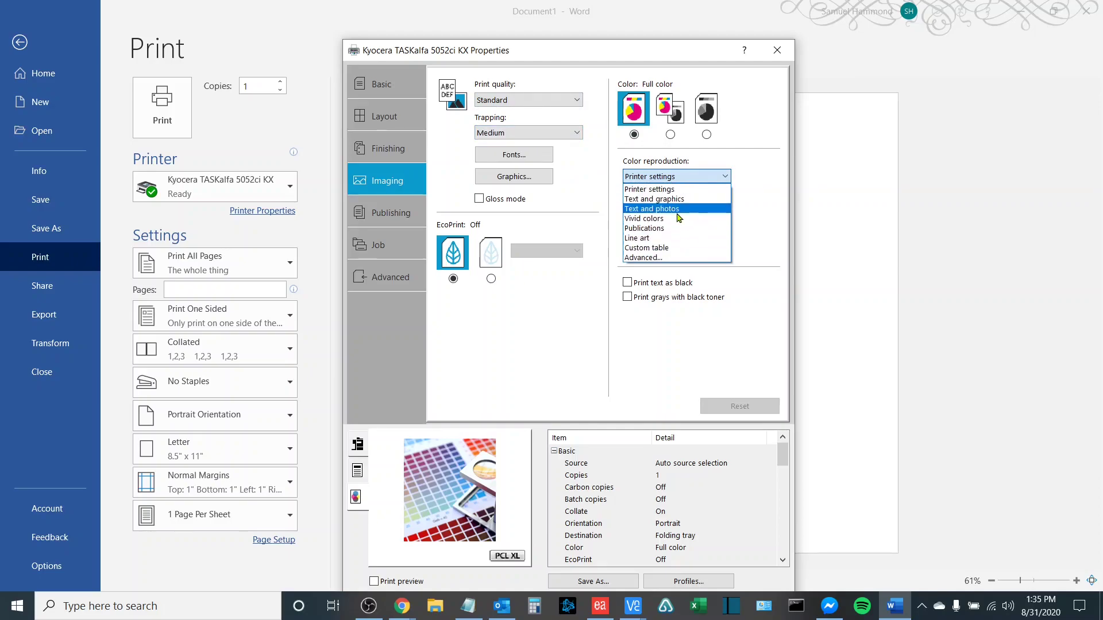
click(673, 210)
click(689, 176)
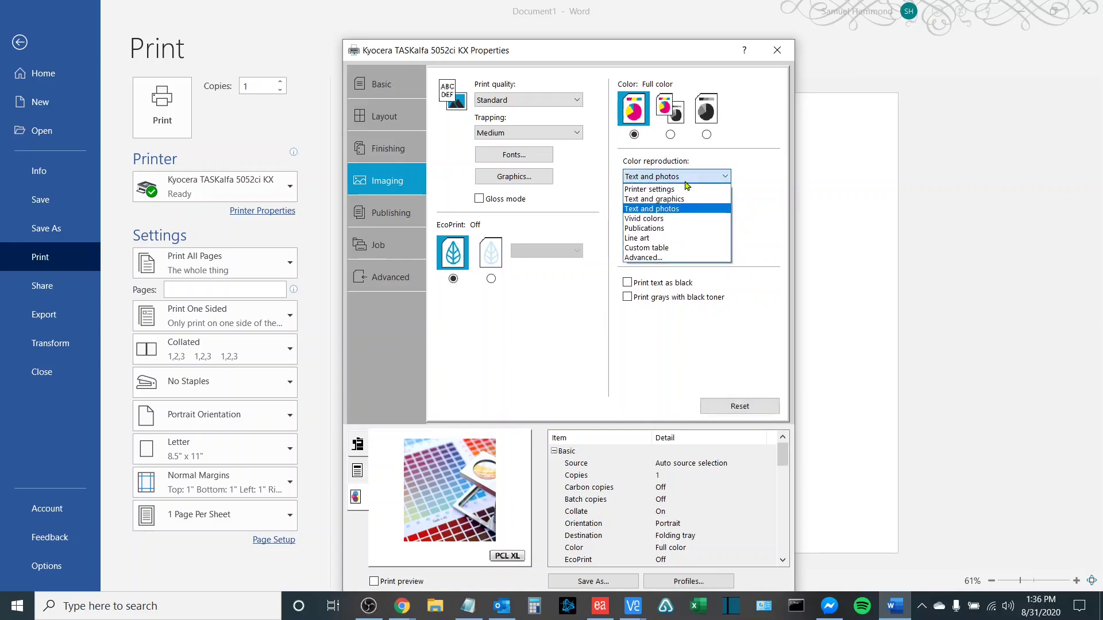
click(670, 218)
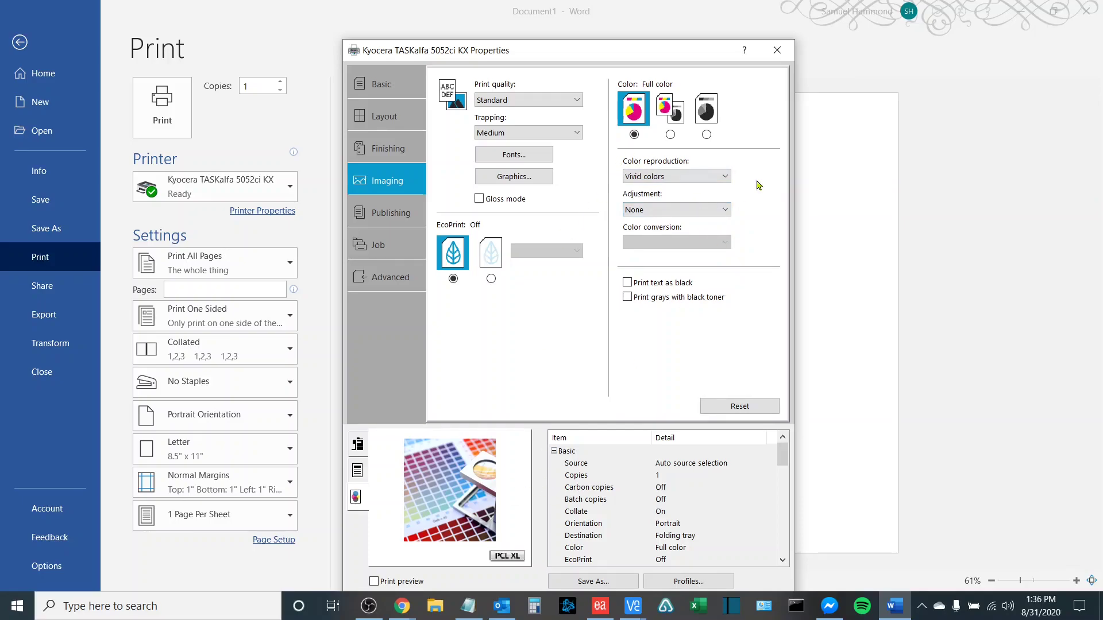
click(671, 177)
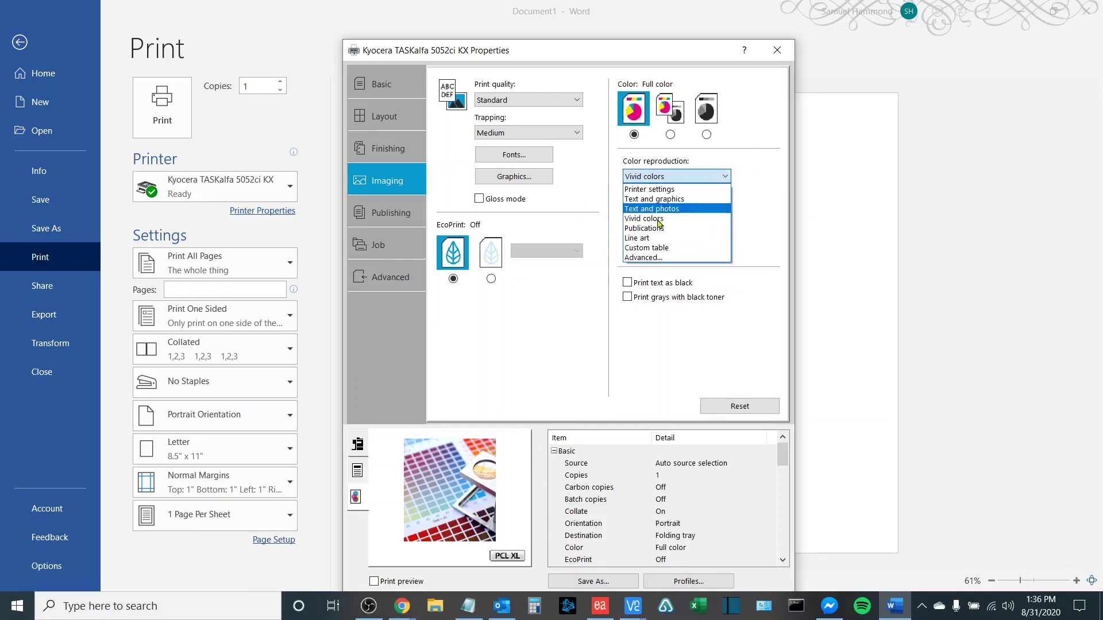
click(655, 189)
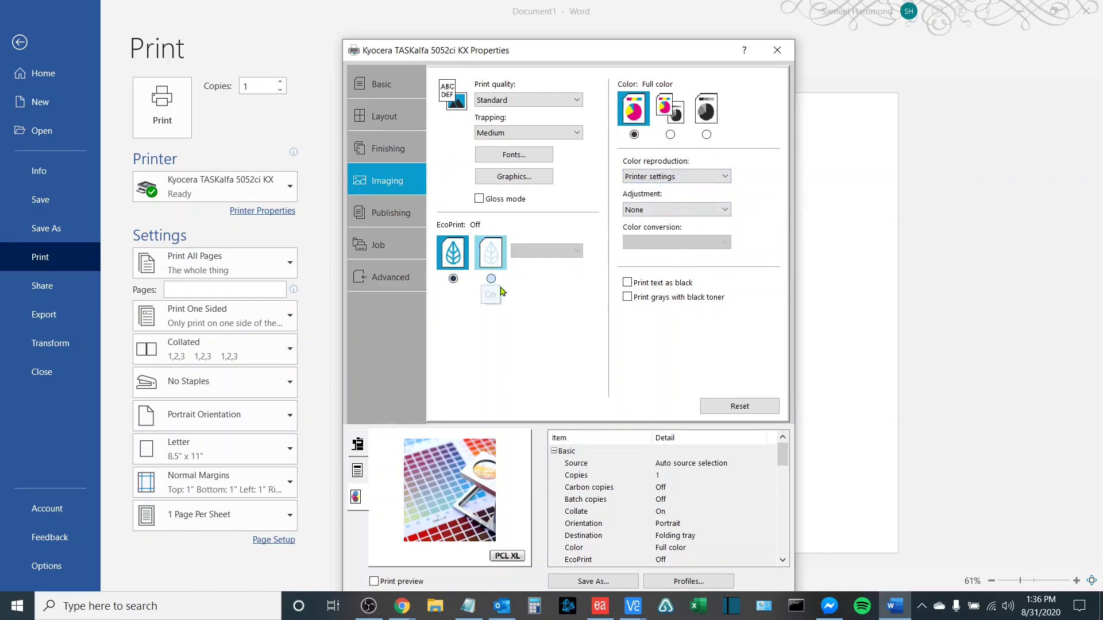
Turn on EcoPrint toner saving at Medium and go to the Publishing settings
click(490, 254)
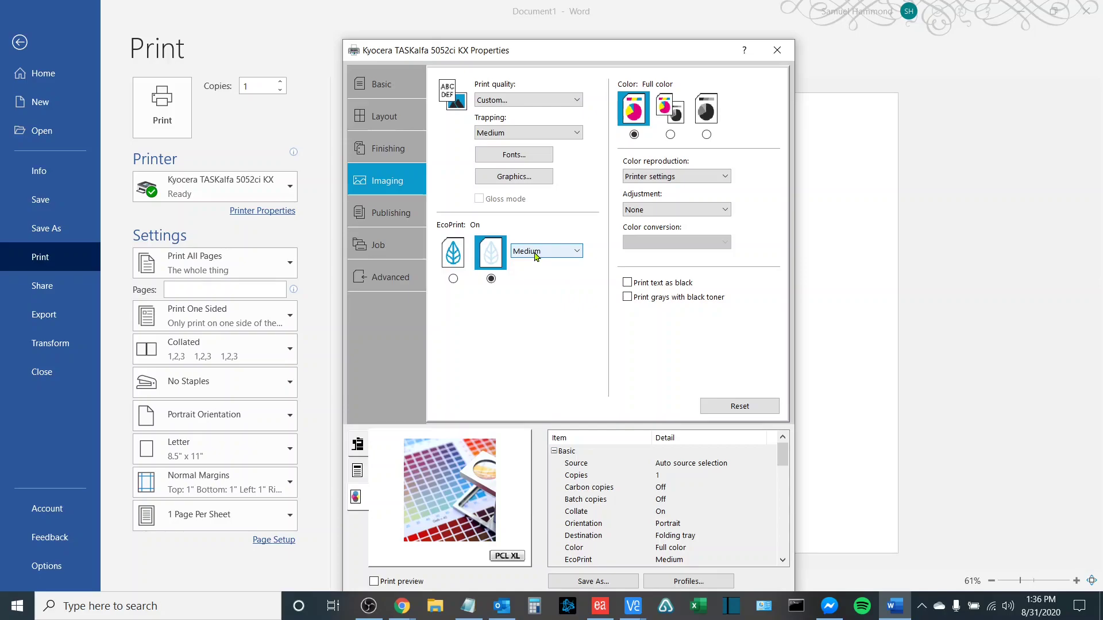
click(386, 216)
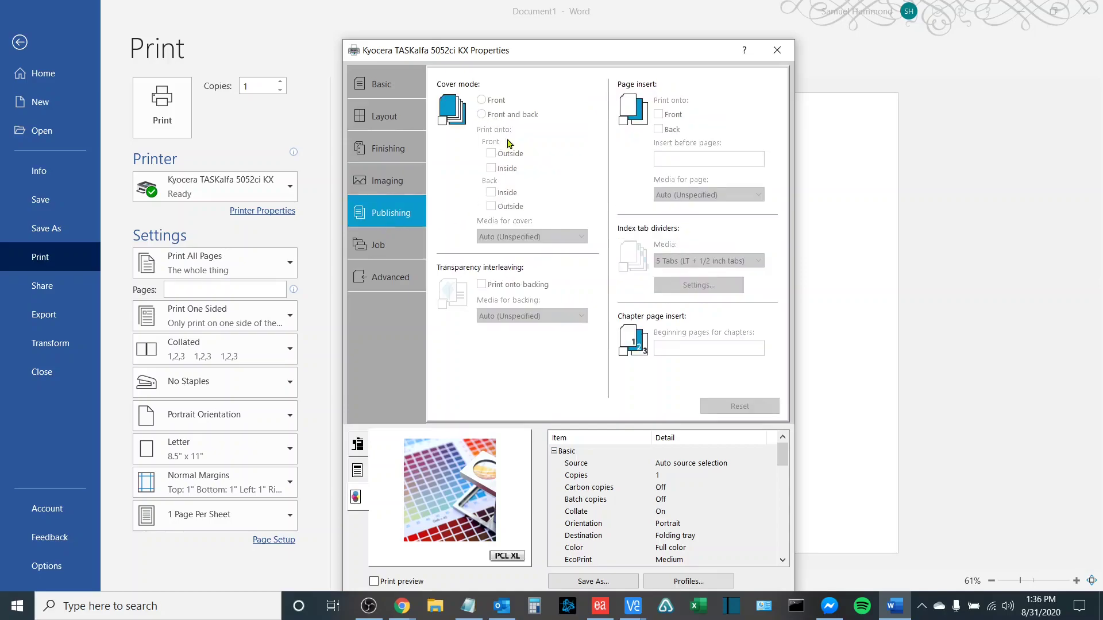
click(452, 109)
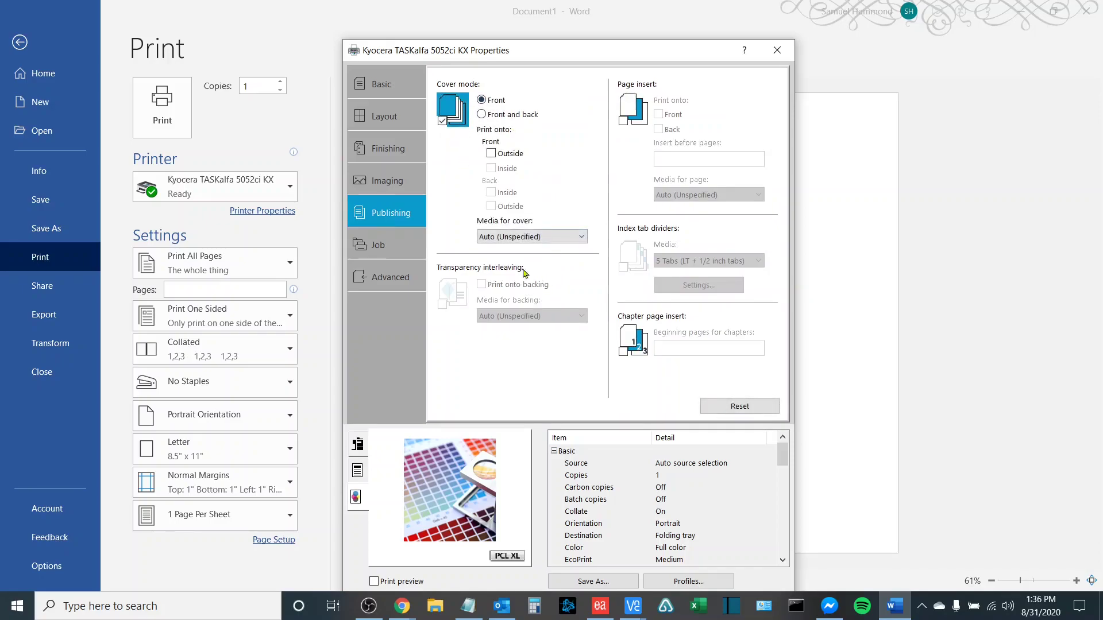
click(540, 236)
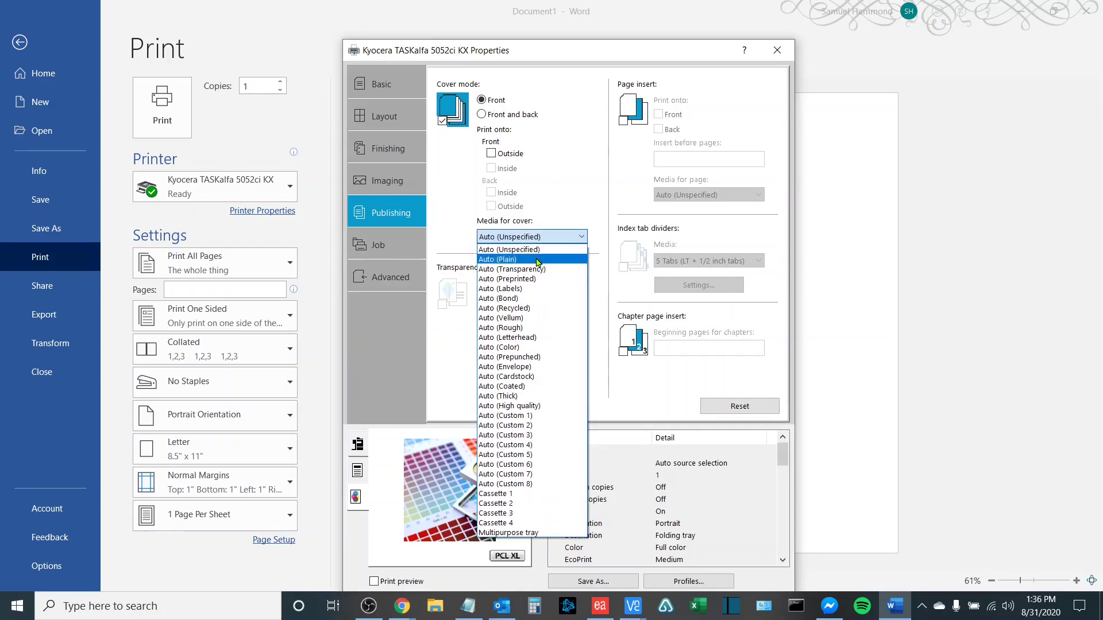
click(515, 239)
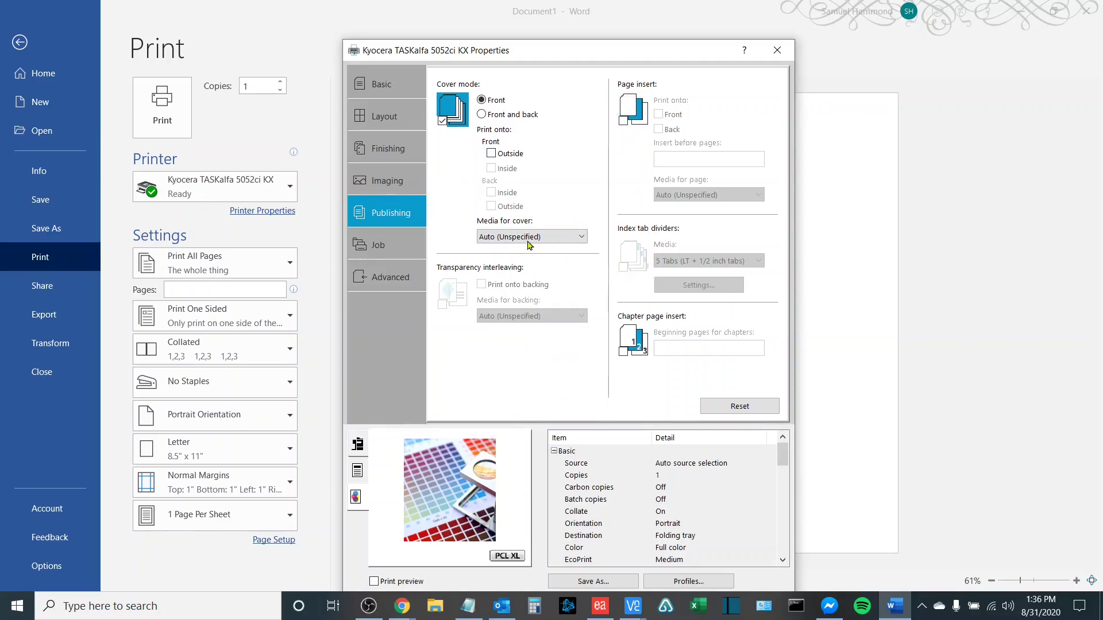
click(442, 121)
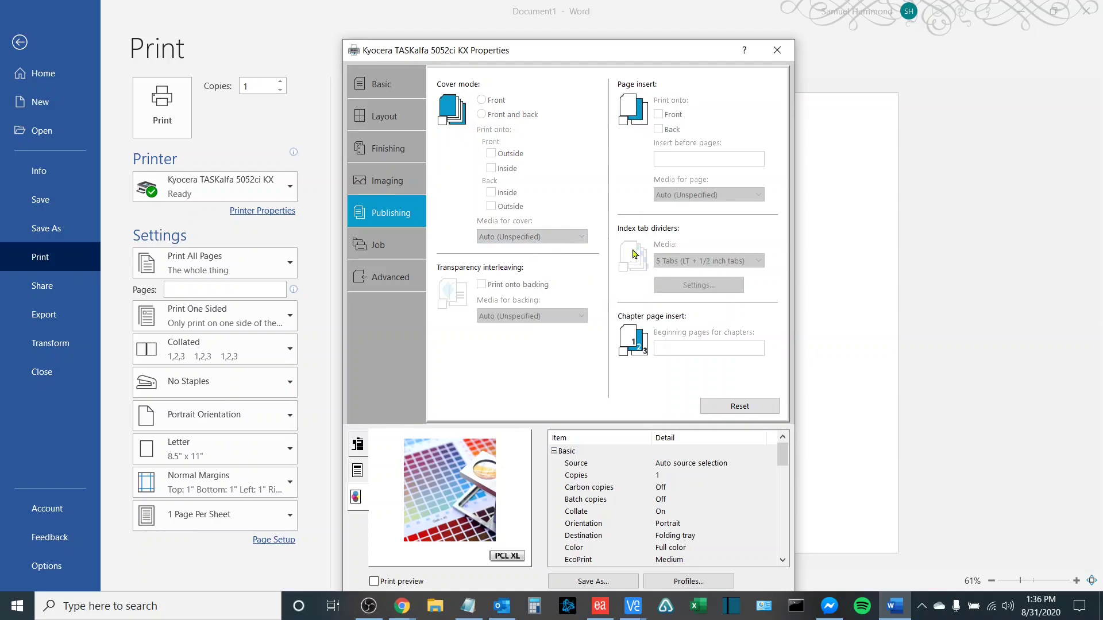
click(739, 405)
click(597, 355)
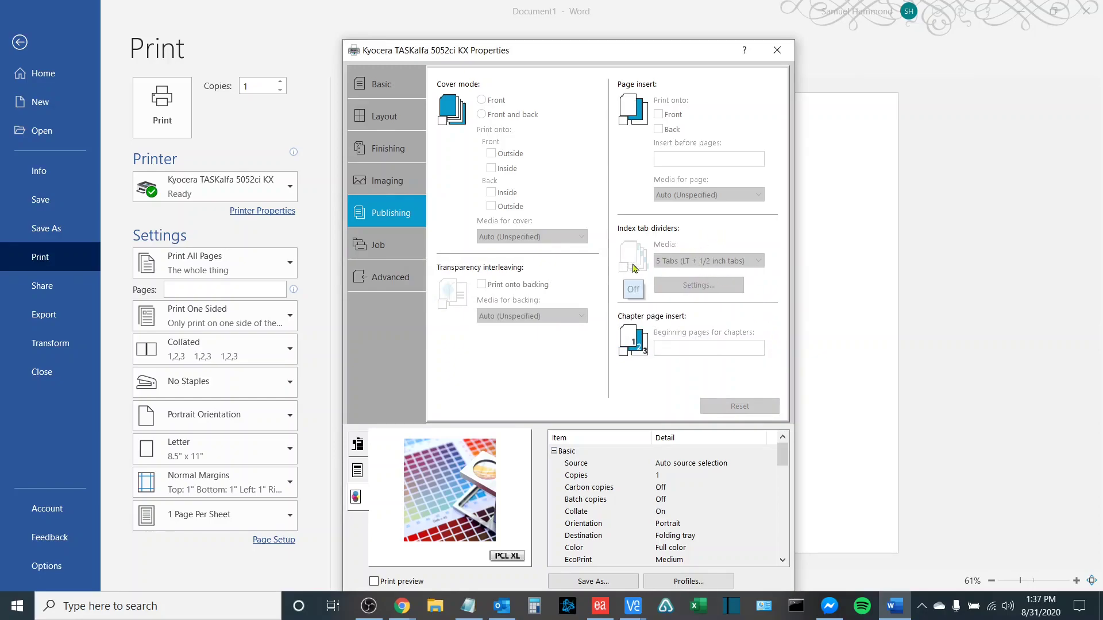
click(641, 325)
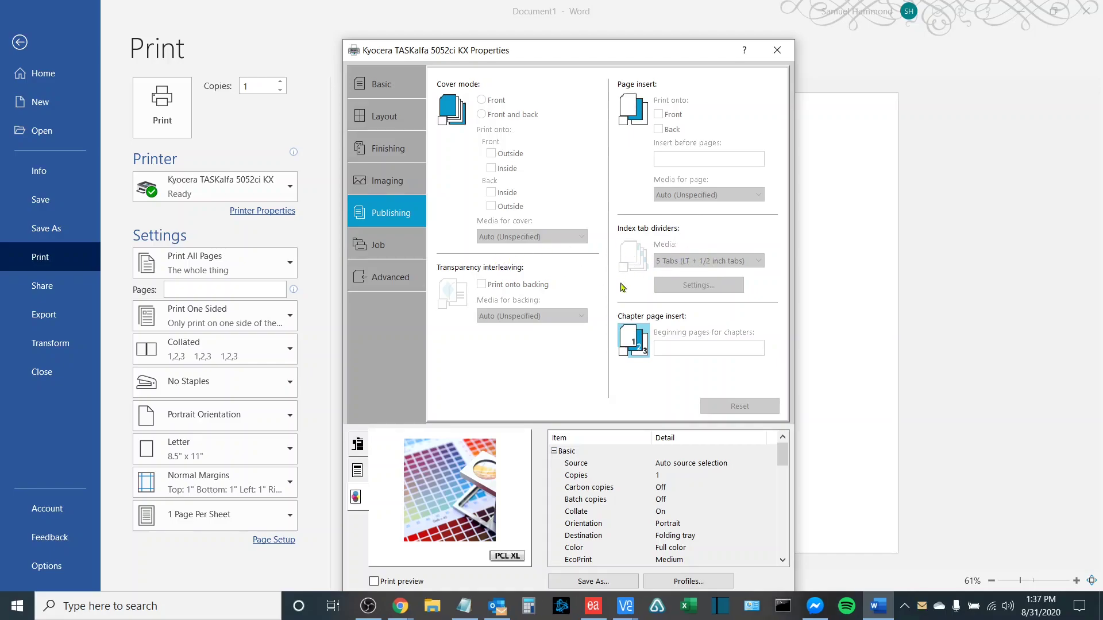
On the Job page, enable Job storage, check its Type choices, then turn job storage off
click(387, 246)
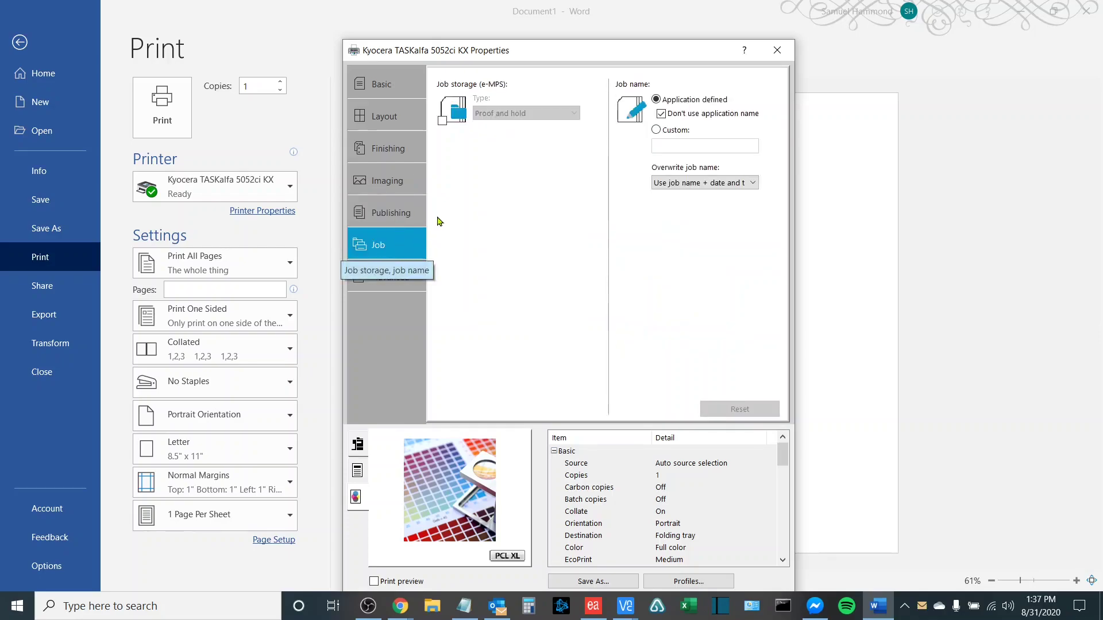
click(442, 122)
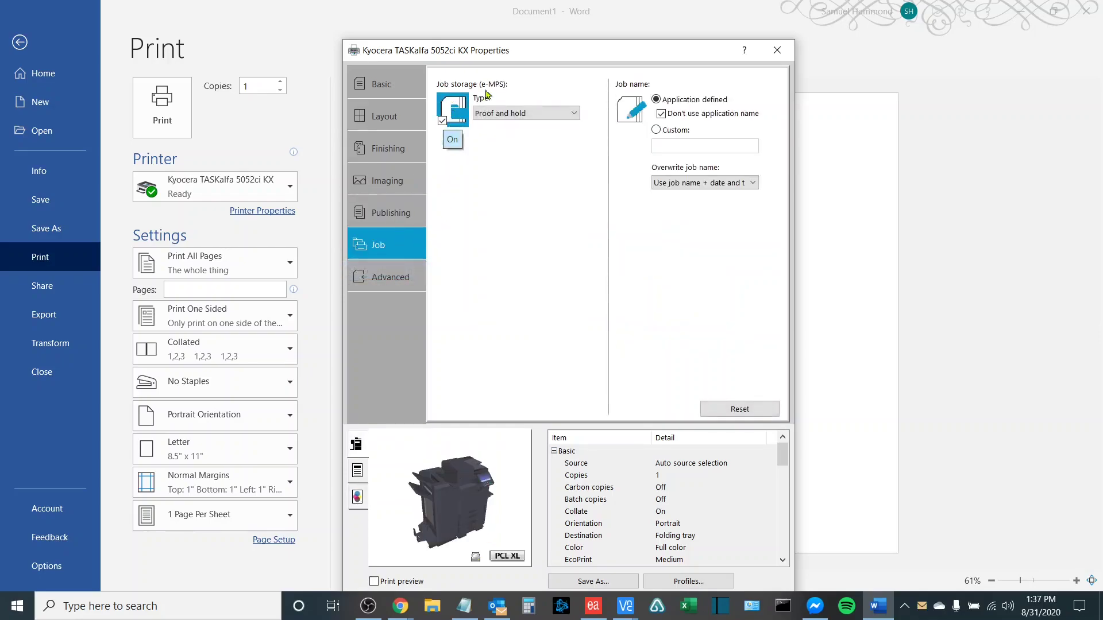
click(504, 115)
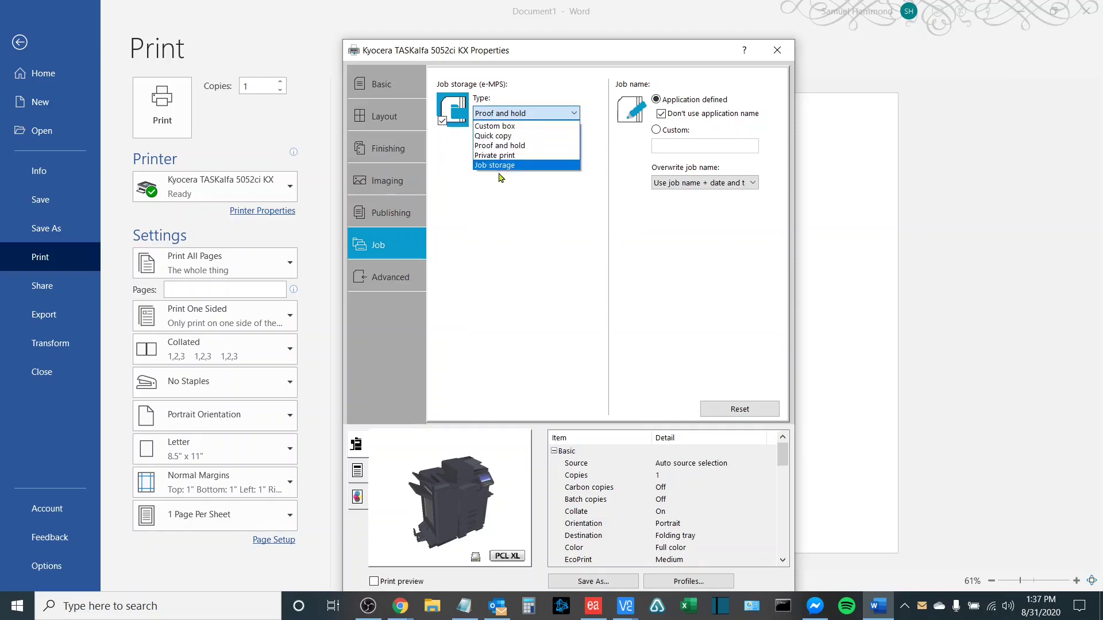
click(453, 113)
click(454, 117)
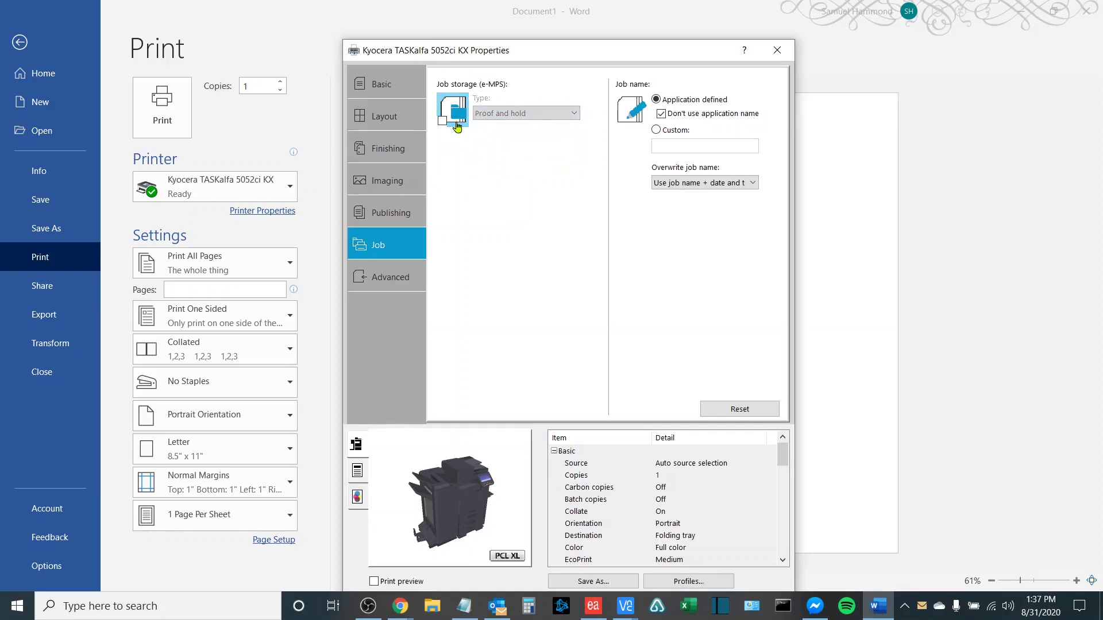